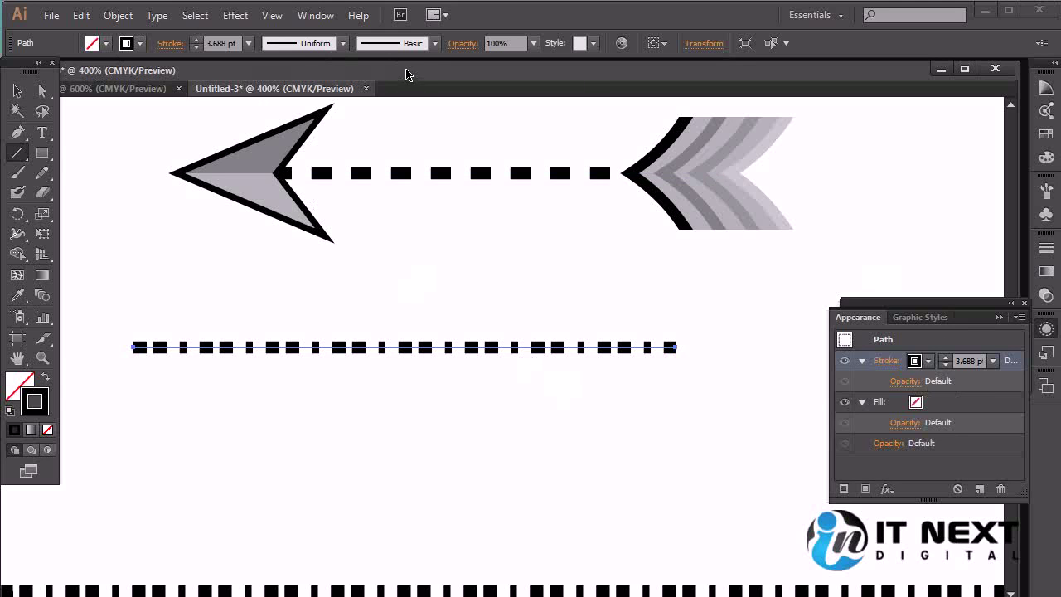
# Step: Turn off the dashed line option for the selected horizontal line and set its stroke weight to 3 pt
pyautogui.click(882, 362)
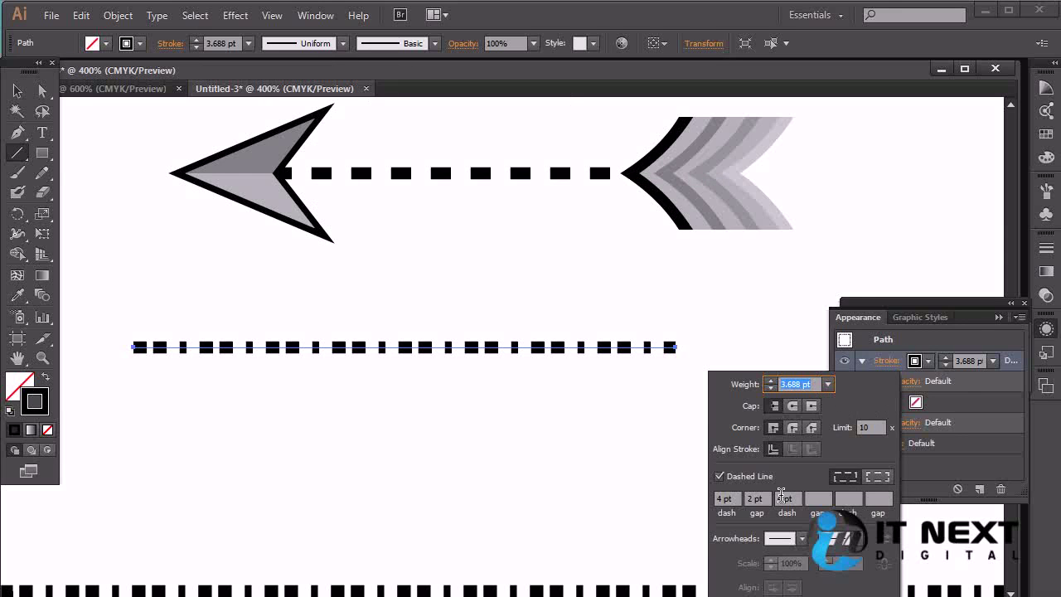
pyautogui.click(720, 476)
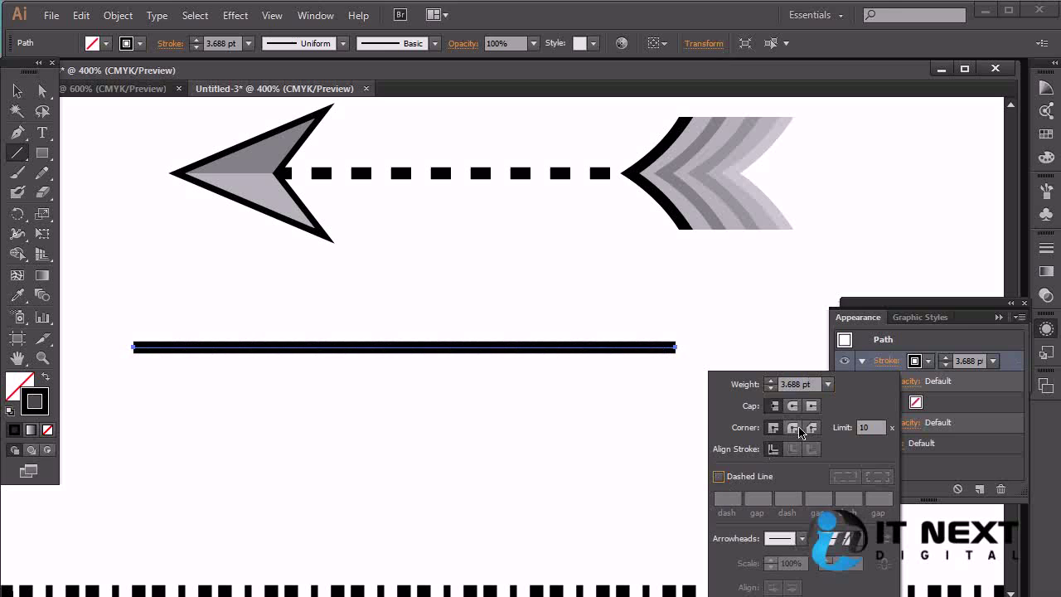
pyautogui.click(828, 384)
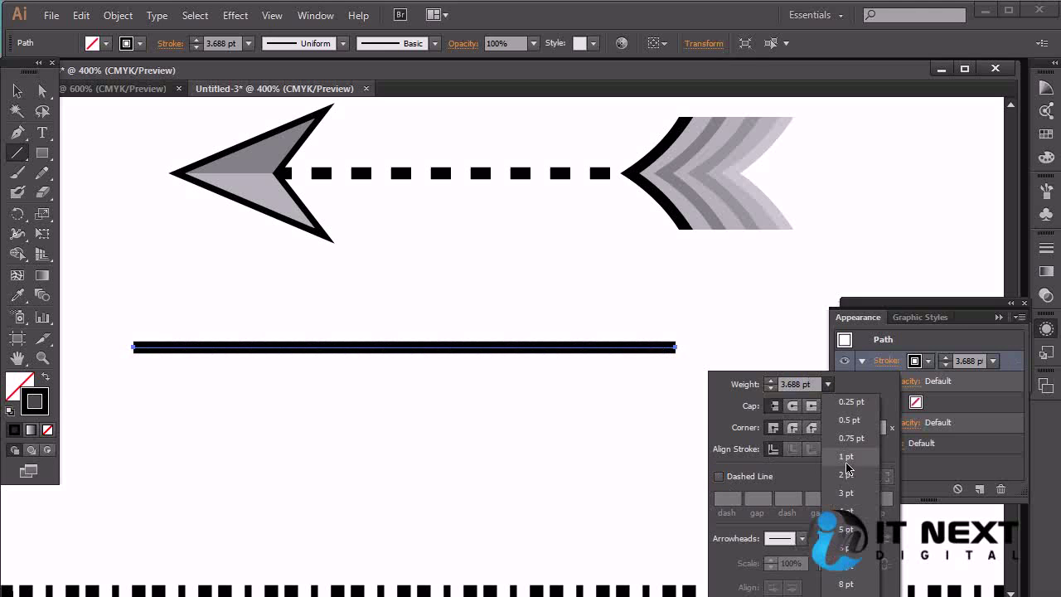
pyautogui.click(848, 493)
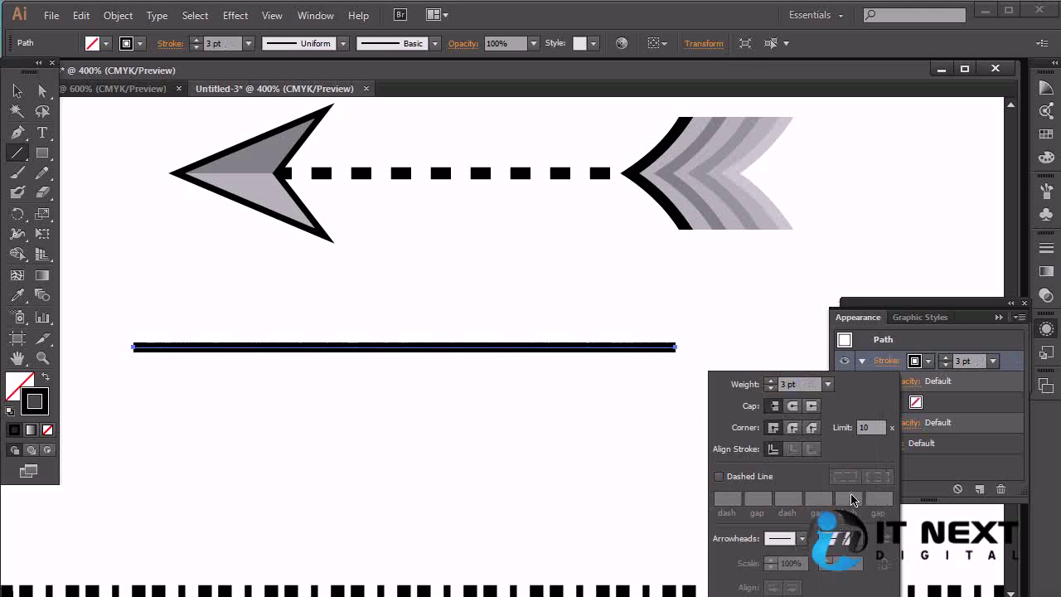
pyautogui.click(2, 92)
pyautogui.click(486, 396)
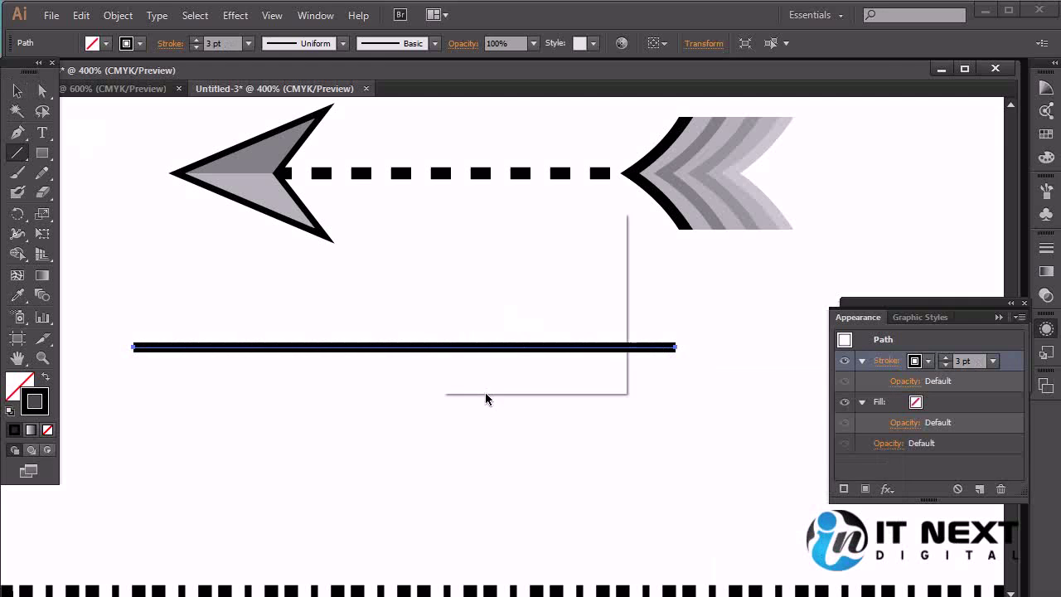
# Step: Try the triangular taper width profile on the horizontal line, replacing it with the double-bulge profile
pyautogui.click(572, 354)
pyautogui.click(17, 90)
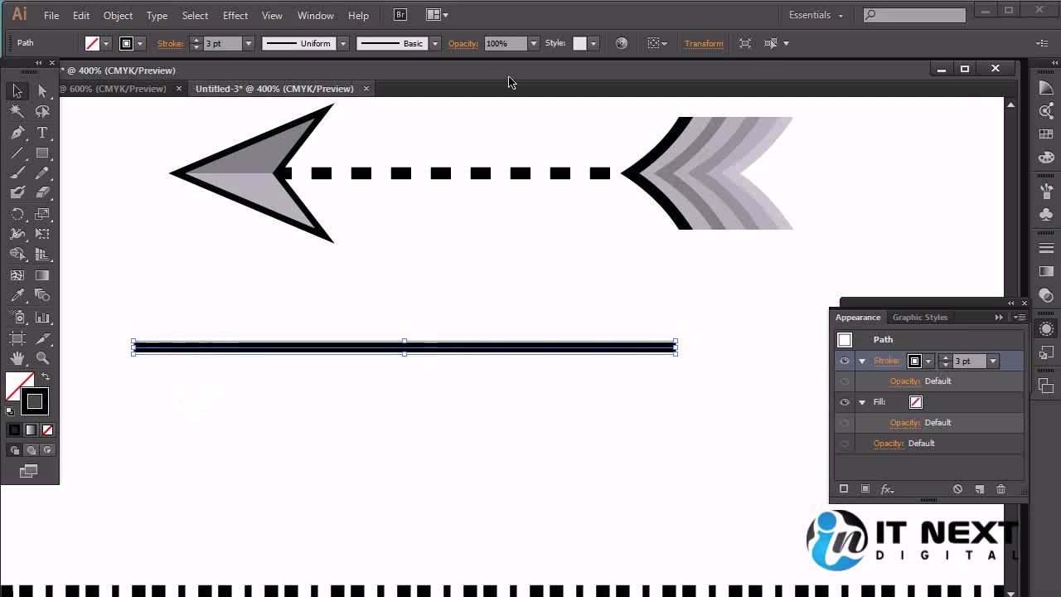
pyautogui.click(343, 44)
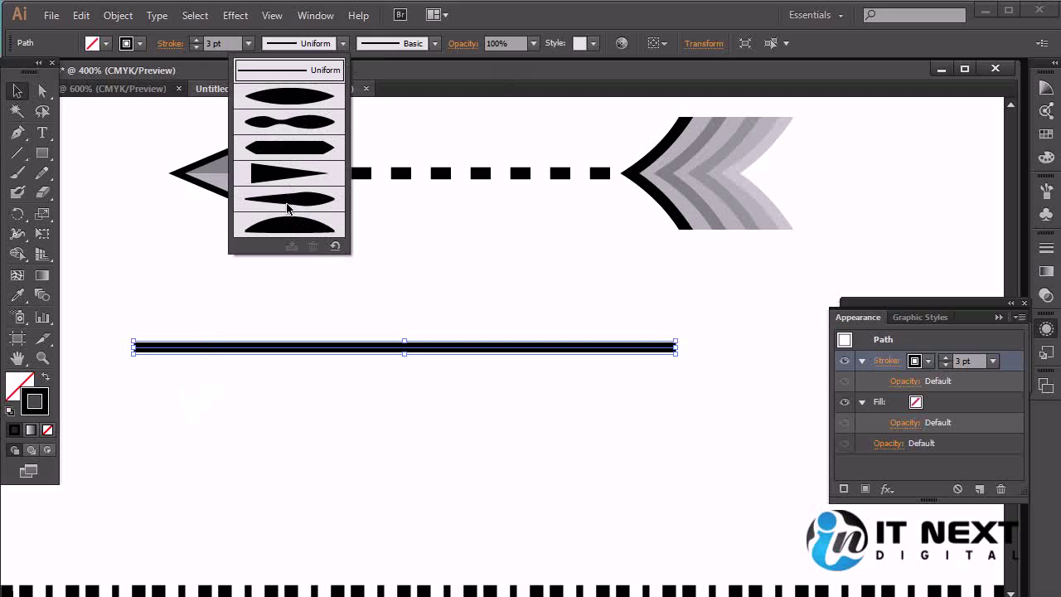
pyautogui.click(287, 174)
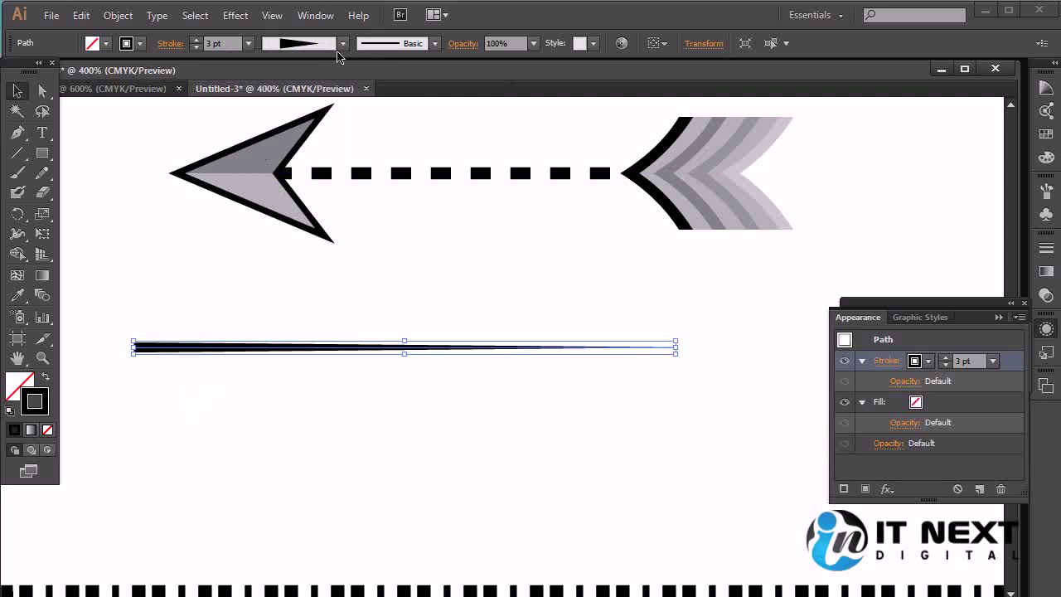
pyautogui.click(342, 43)
pyautogui.click(315, 122)
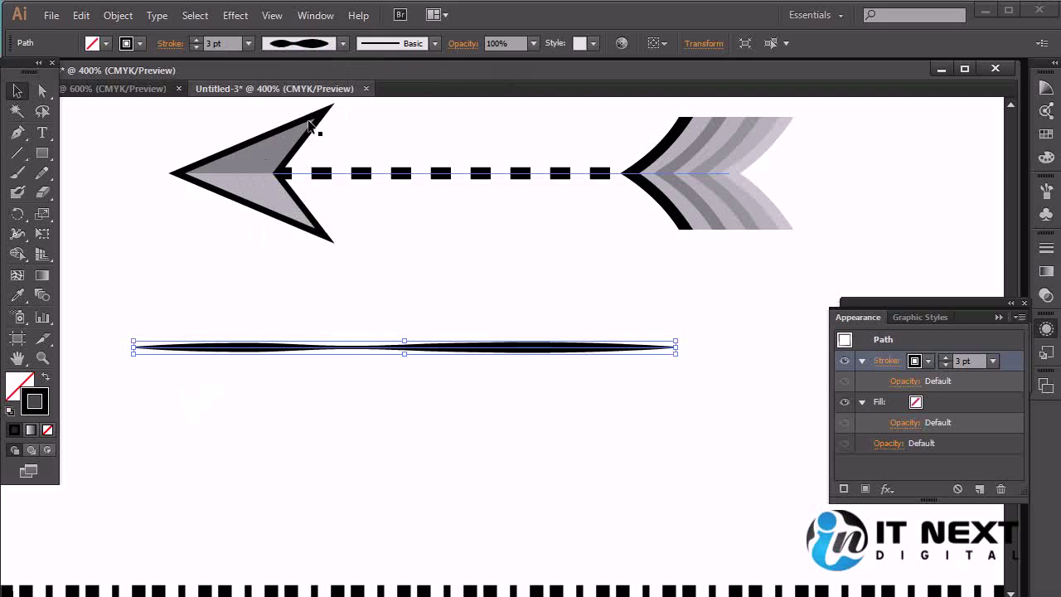
# Step: Stretch the double-bulge line horizontally so it is longer, scaling its stroke weight to about 3.908 pt
pyautogui.moveTo(676, 354)
pyautogui.mouseDown()
pyautogui.moveTo(735, 377)
pyautogui.moveTo(839, 369)
pyautogui.mouseUp()
pyautogui.click(591, 393)
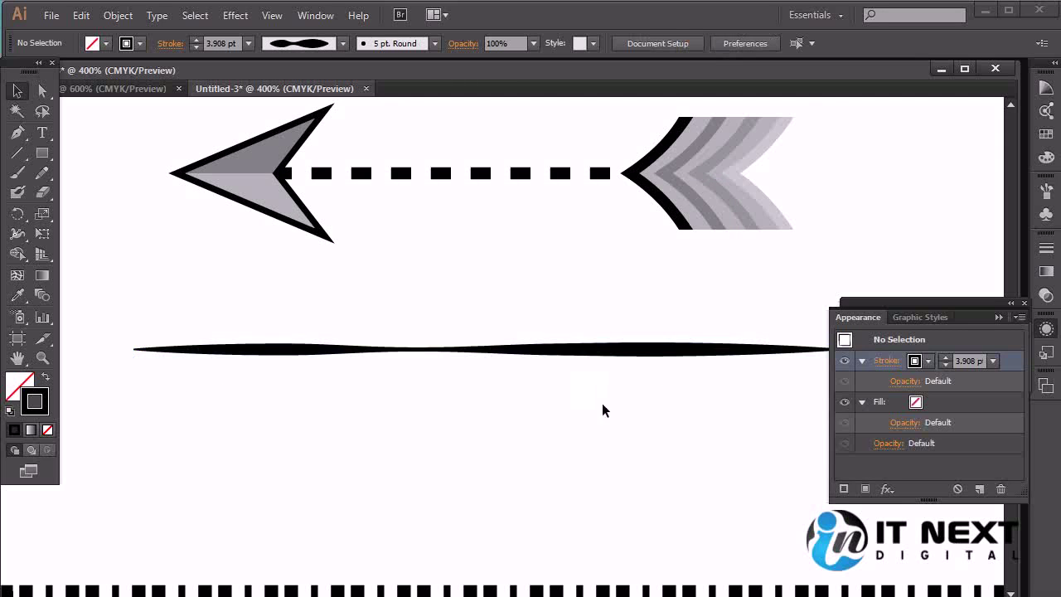
pyautogui.click(264, 354)
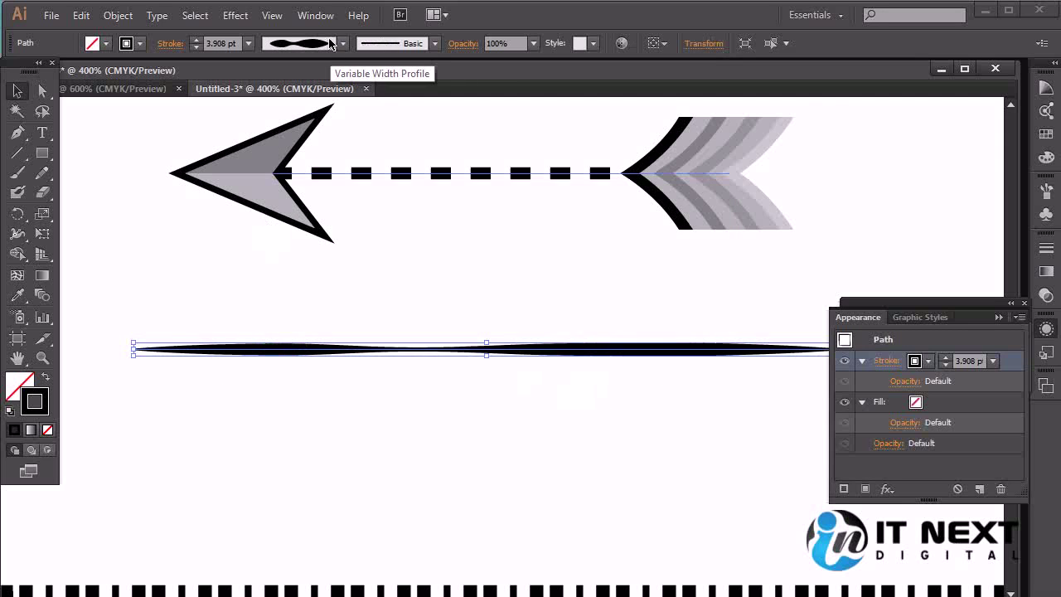
pyautogui.click(379, 410)
# Step: Draw a spiral below the line, try the double-bulge width profile on it, and switch to the single elliptical profile
pyautogui.moveTo(16, 153); pyautogui.dragTo(112, 196)
pyautogui.moveTo(294, 430); pyautogui.dragTo(462, 498)
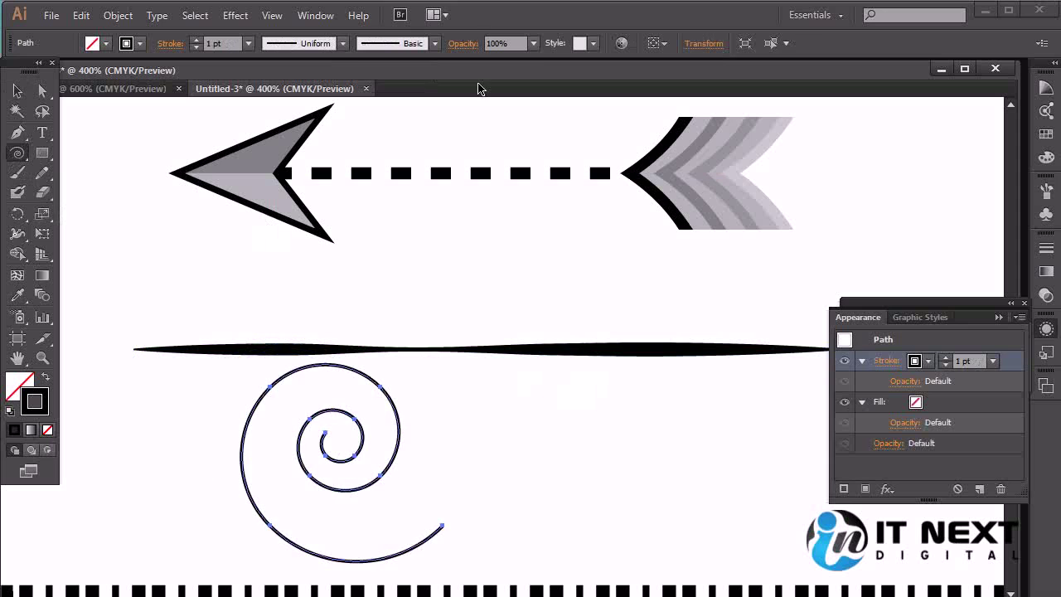
pyautogui.click(342, 44)
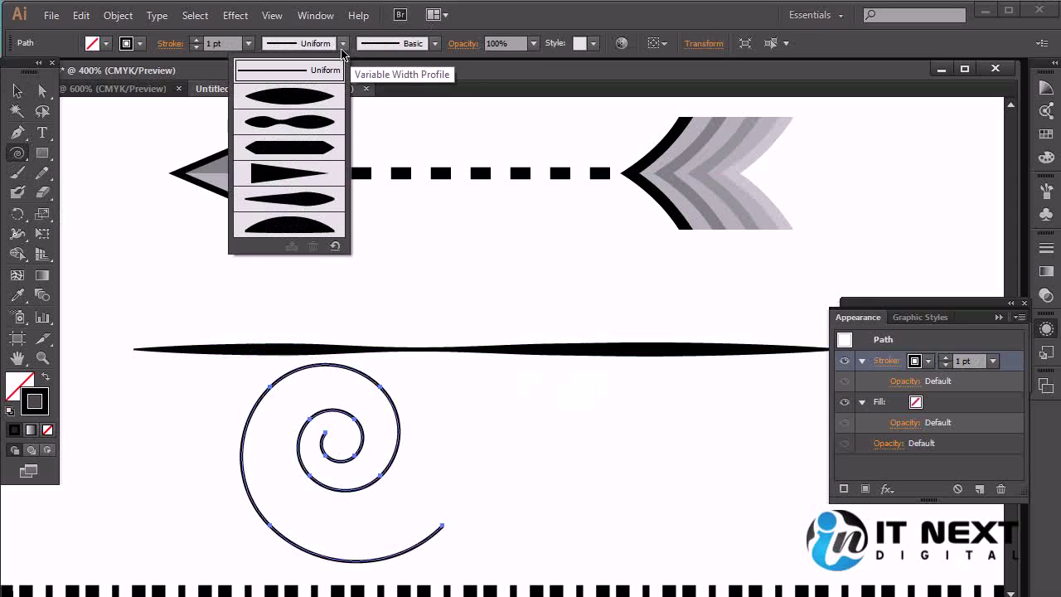
pyautogui.click(308, 122)
pyautogui.click(343, 44)
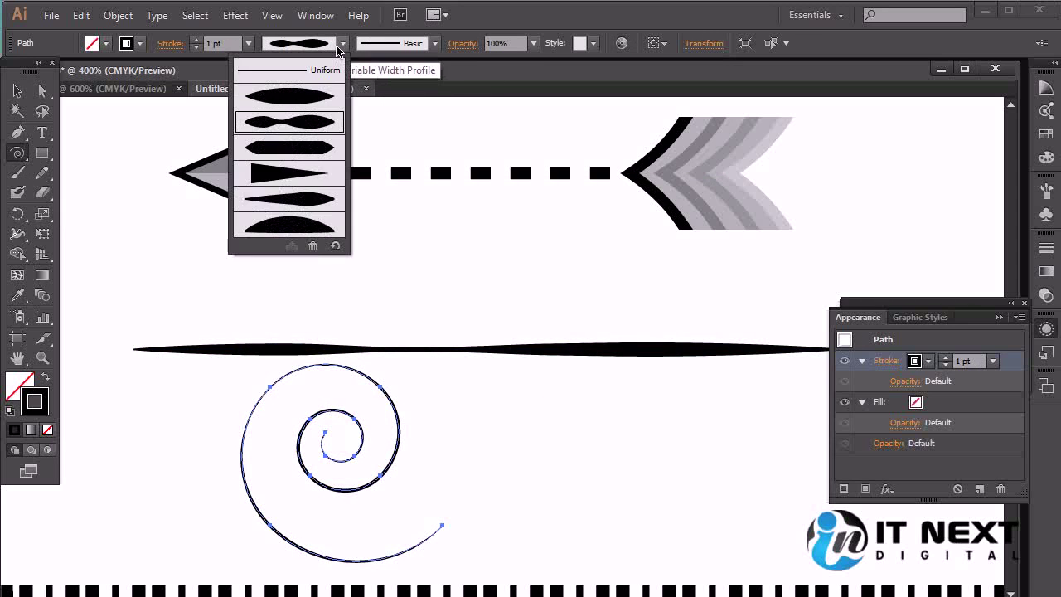
pyautogui.click(322, 96)
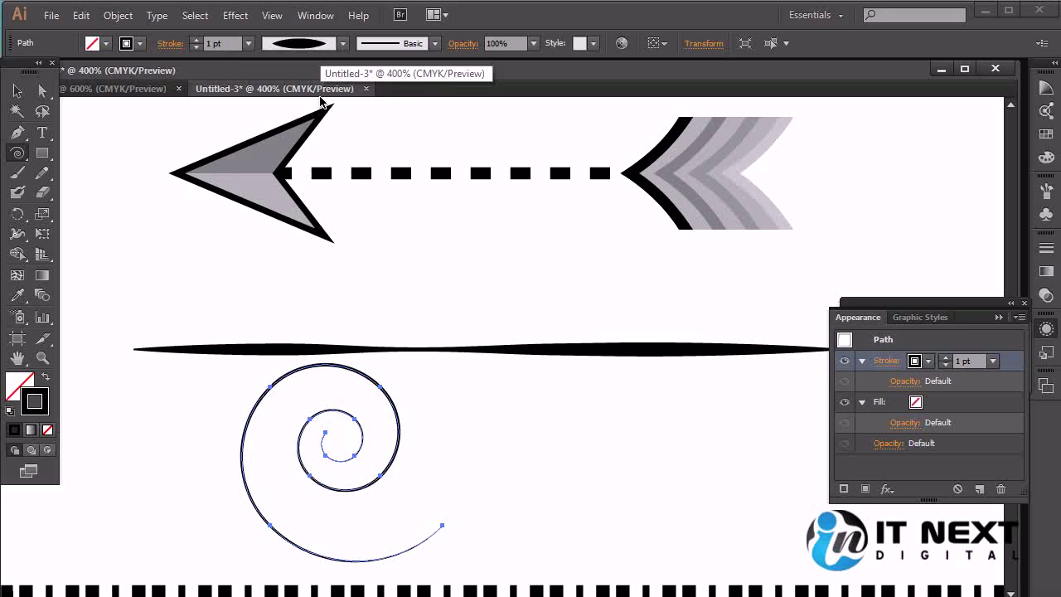
# Step: Thicken the spiral's stroke, trying 3 pt first and settling on 6 pt
pyautogui.click(248, 43)
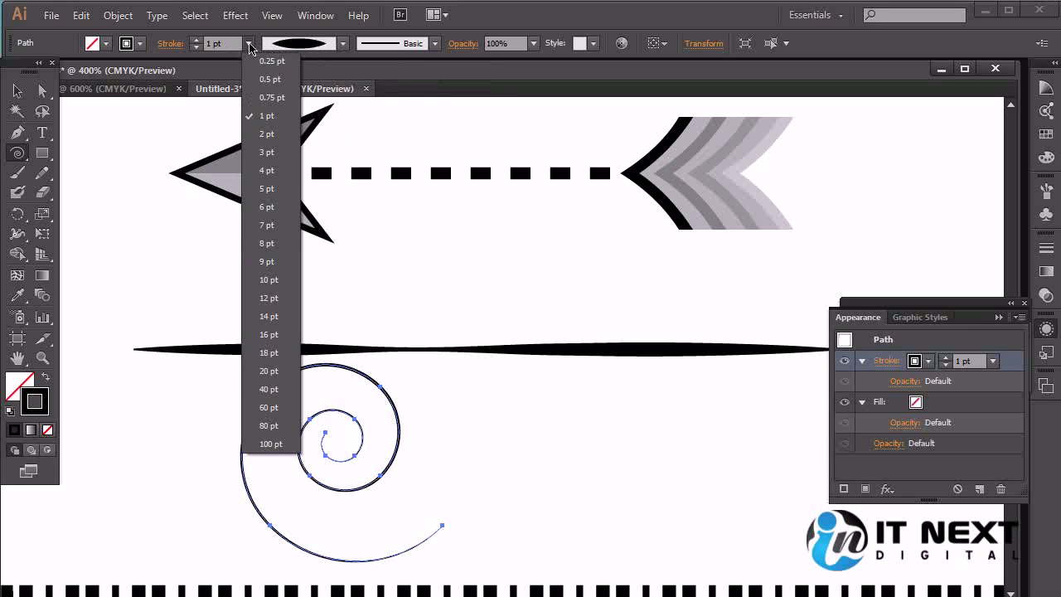
pyautogui.click(271, 158)
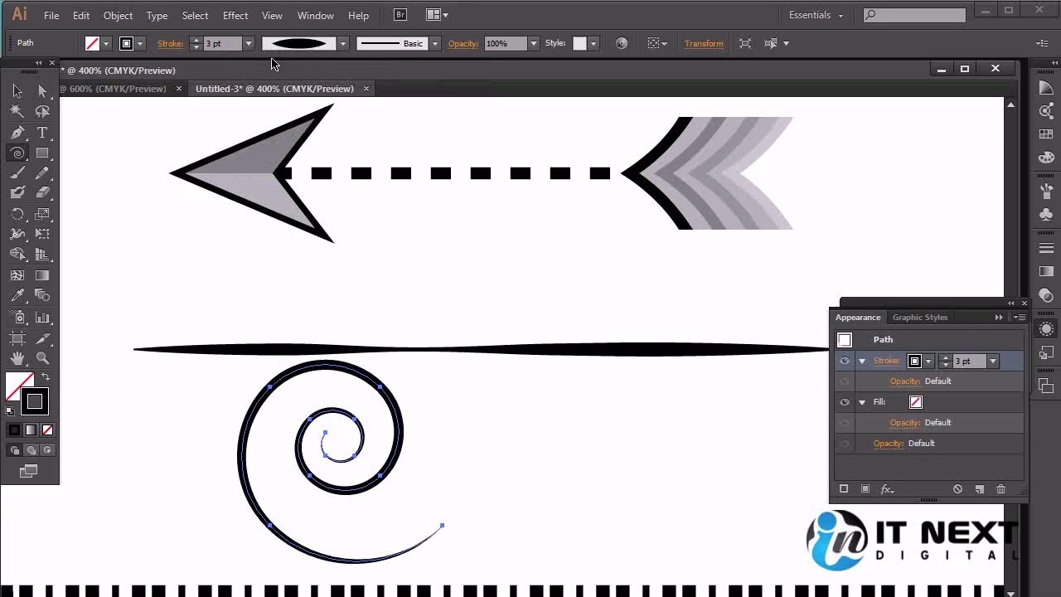
pyautogui.click(247, 43)
pyautogui.click(271, 206)
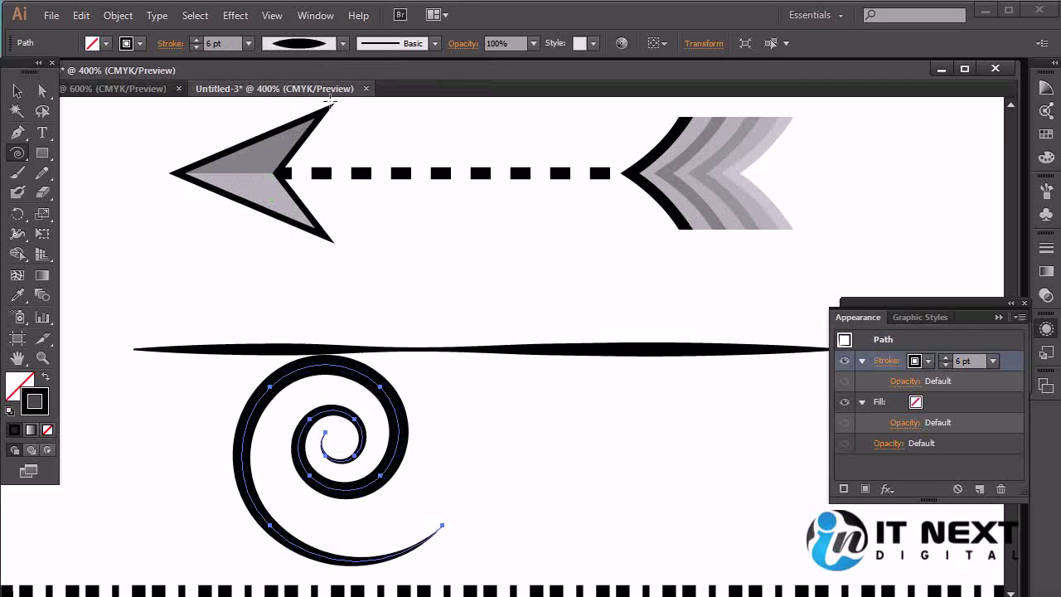
# Step: Try several preset width profiles on the spiral, ending with the triangular taper
pyautogui.click(343, 43)
pyautogui.click(311, 199)
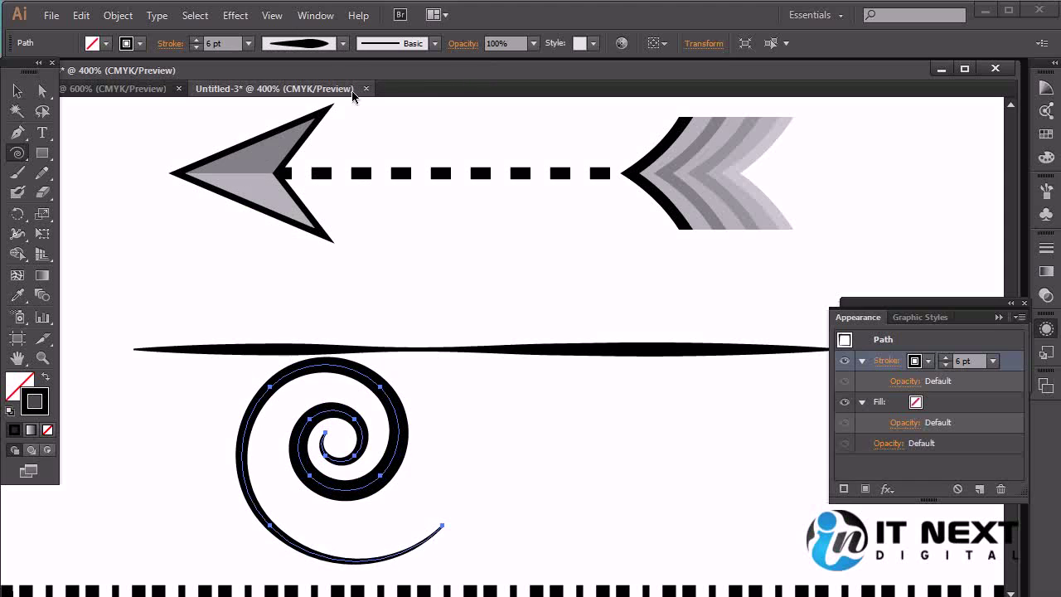
pyautogui.click(343, 43)
pyautogui.click(314, 157)
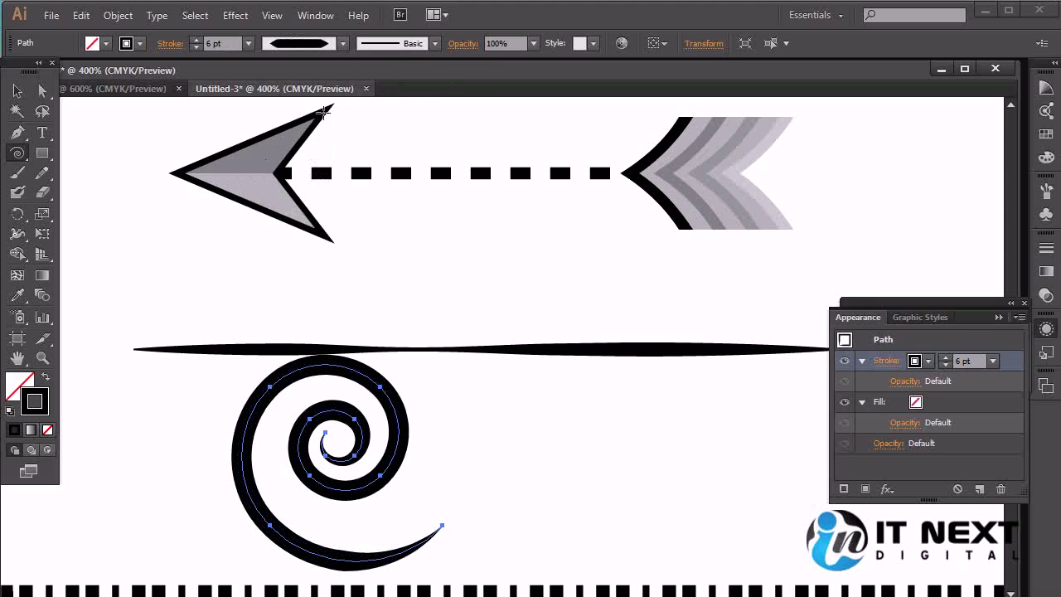
pyautogui.click(342, 43)
pyautogui.click(311, 96)
pyautogui.click(342, 44)
pyautogui.click(300, 172)
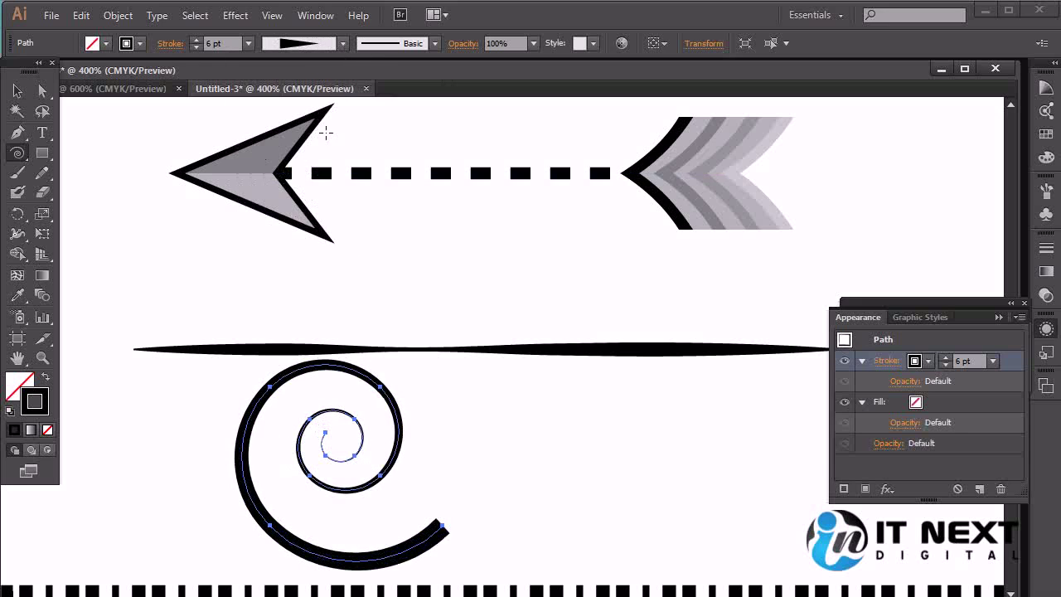
# Step: Delete the tapered spiral below the line
pyautogui.click(18, 90)
pyautogui.click(505, 425)
pyautogui.click(396, 466)
pyautogui.press('Delete')
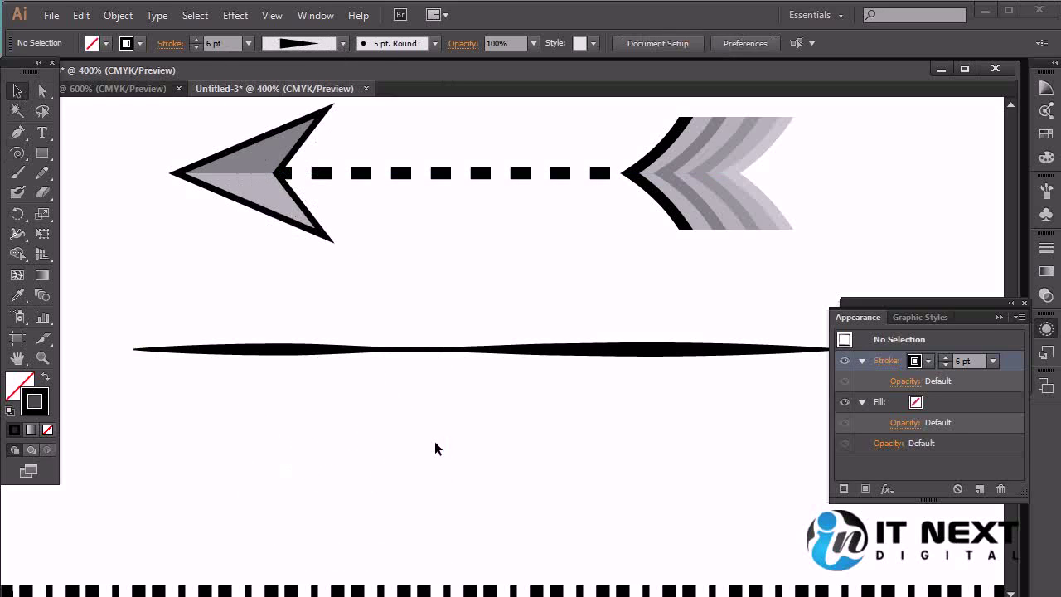
# Step: Draw a new spiral just below the horizontal line with the Spiral tool
pyautogui.click(17, 154)
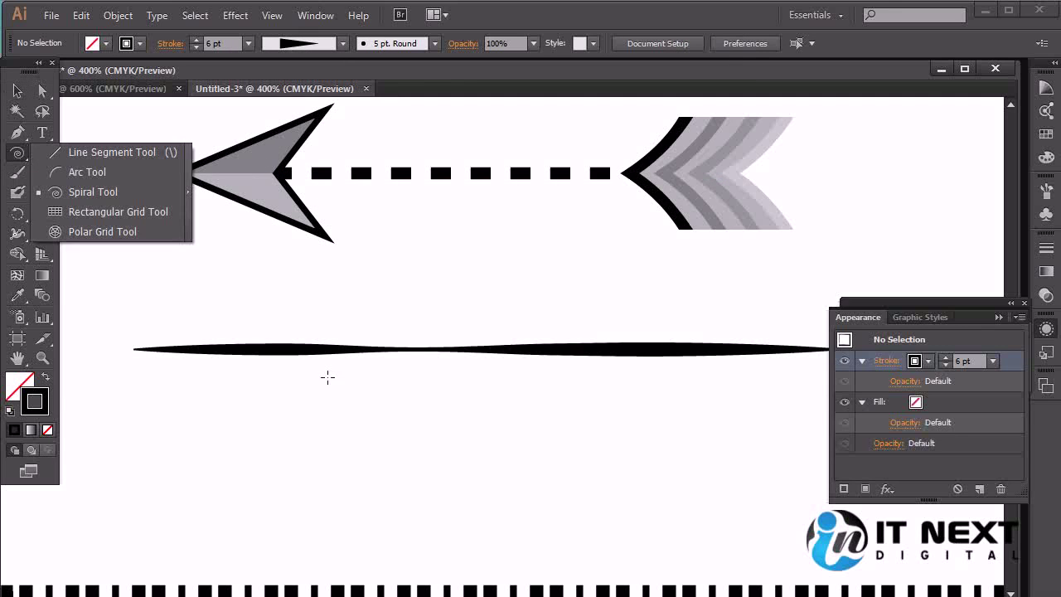
pyautogui.click(92, 192)
pyautogui.moveTo(310, 437); pyautogui.dragTo(431, 517)
# Step: Widen the new spiral's stroke unevenly at several points with the Width tool, up to about 9.307 pt
pyautogui.click(19, 237)
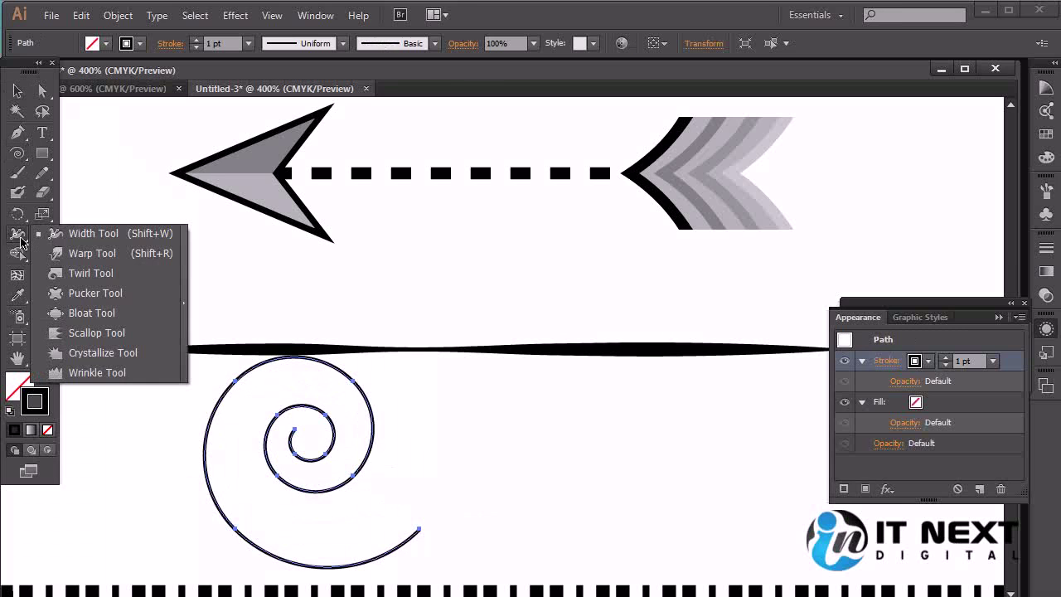
pyautogui.click(127, 239)
pyautogui.moveTo(419, 536); pyautogui.dragTo(435, 554)
pyautogui.moveTo(284, 560)
pyautogui.mouseDown()
pyautogui.moveTo(213, 514)
pyautogui.moveTo(214, 486)
pyautogui.moveTo(224, 487)
pyautogui.moveTo(214, 425)
pyautogui.moveTo(277, 355)
pyautogui.moveTo(256, 379)
pyautogui.moveTo(369, 420)
pyautogui.moveTo(296, 500)
pyautogui.moveTo(287, 494)
pyautogui.moveTo(327, 498)
pyautogui.moveTo(344, 439)
pyautogui.moveTo(381, 466)
pyautogui.mouseUp()
pyautogui.press('v')
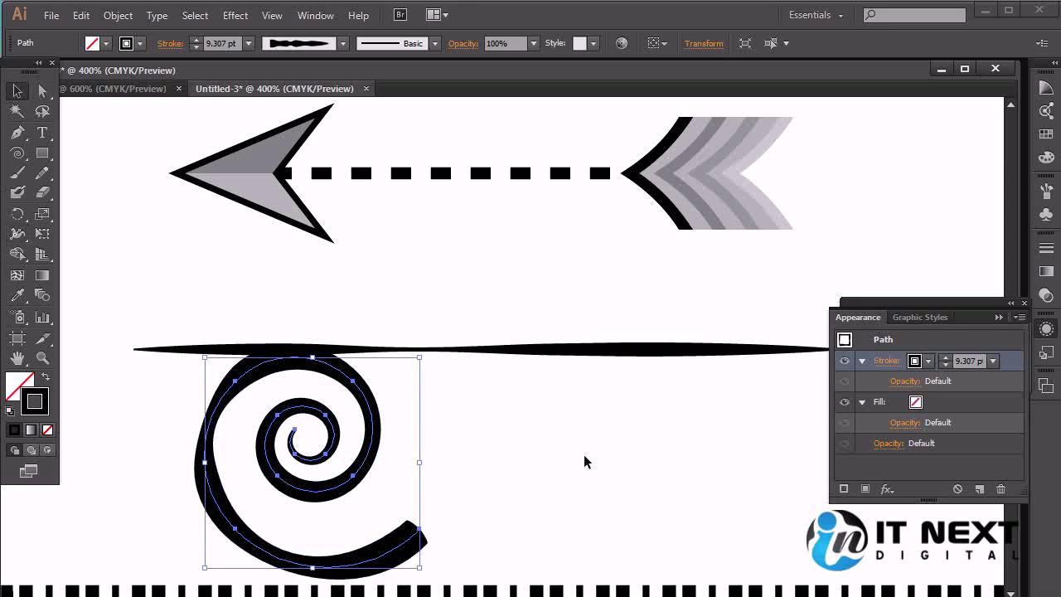
# Step: Move the thickened spiral up so it overlaps the middle of the horizontal line
pyautogui.click(584, 462)
pyautogui.moveTo(424, 541); pyautogui.dragTo(612, 437)
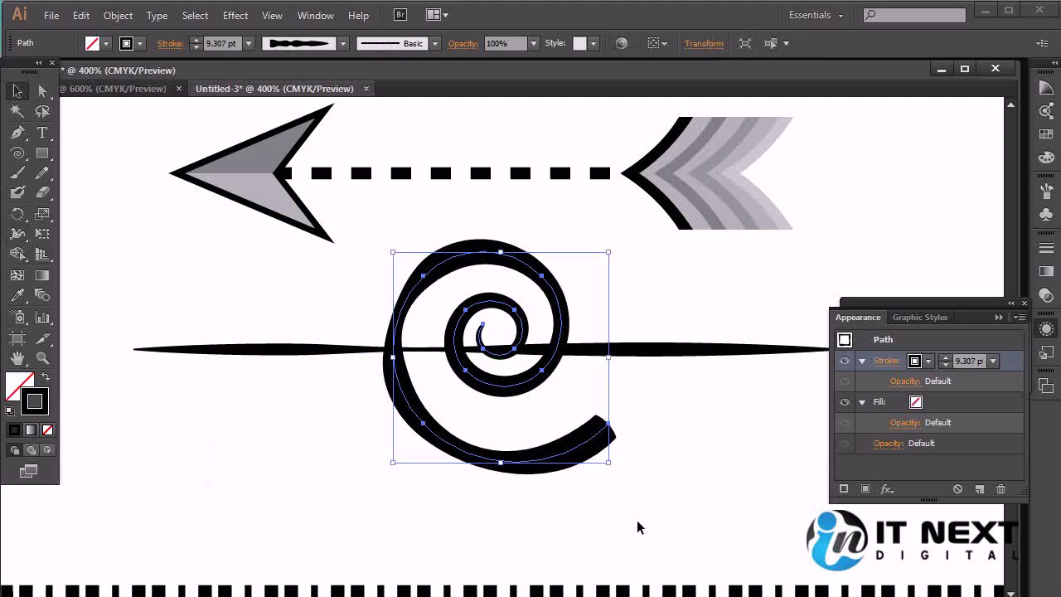
pyautogui.click(651, 529)
# Step: Refine the spiral's stroke with the Width tool by adjusting the thickness near its outer end and along its lower outer curve
pyautogui.click(575, 450)
pyautogui.click(16, 234)
pyautogui.moveTo(574, 468); pyautogui.dragTo(564, 460)
pyautogui.moveTo(423, 427)
pyautogui.mouseDown()
pyautogui.moveTo(401, 414)
pyautogui.moveTo(421, 438)
pyautogui.mouseUp()
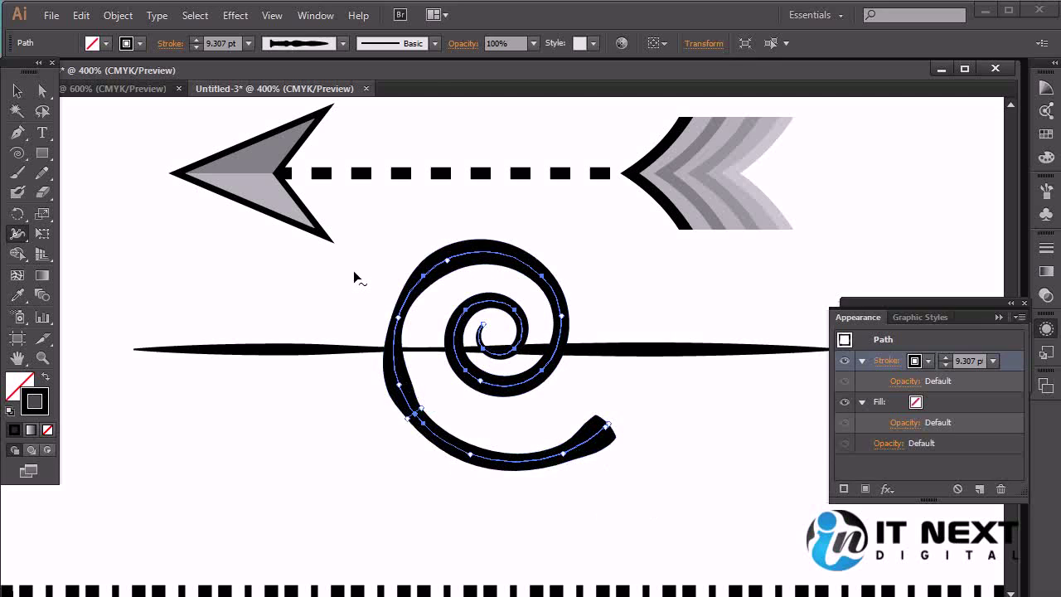
# Step: Save the spiral's stroke shape as a variable width profile named "my custom uniform"
pyautogui.click(344, 44)
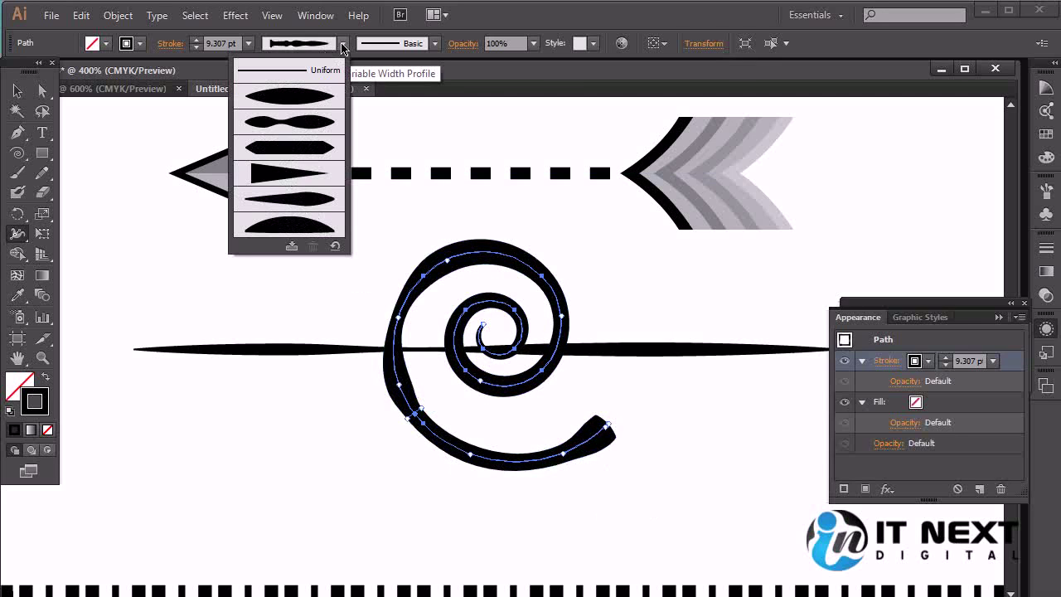
pyautogui.click(292, 246)
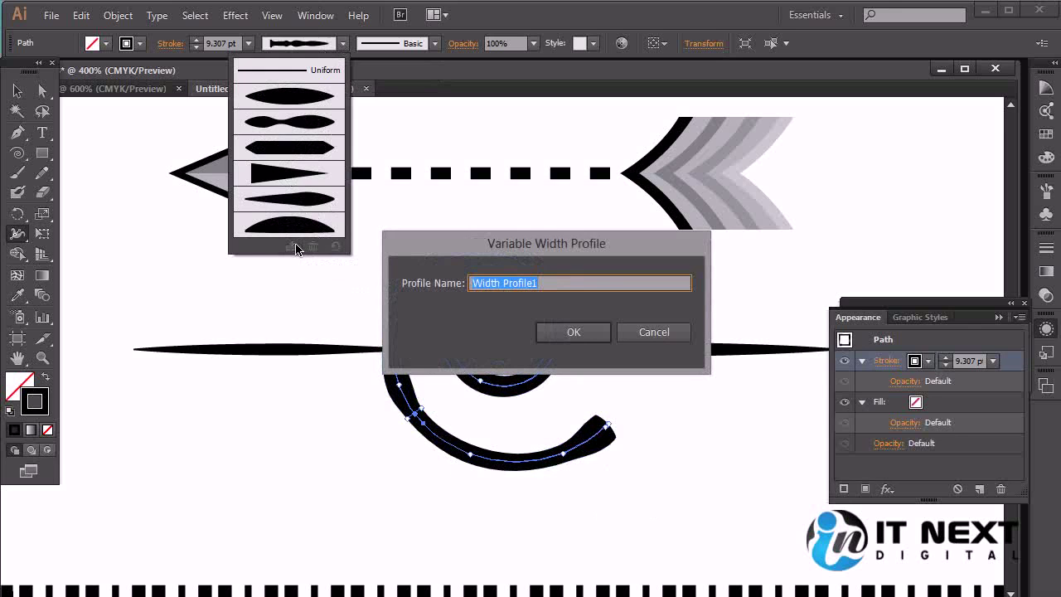
pyautogui.write('my custom uniform')
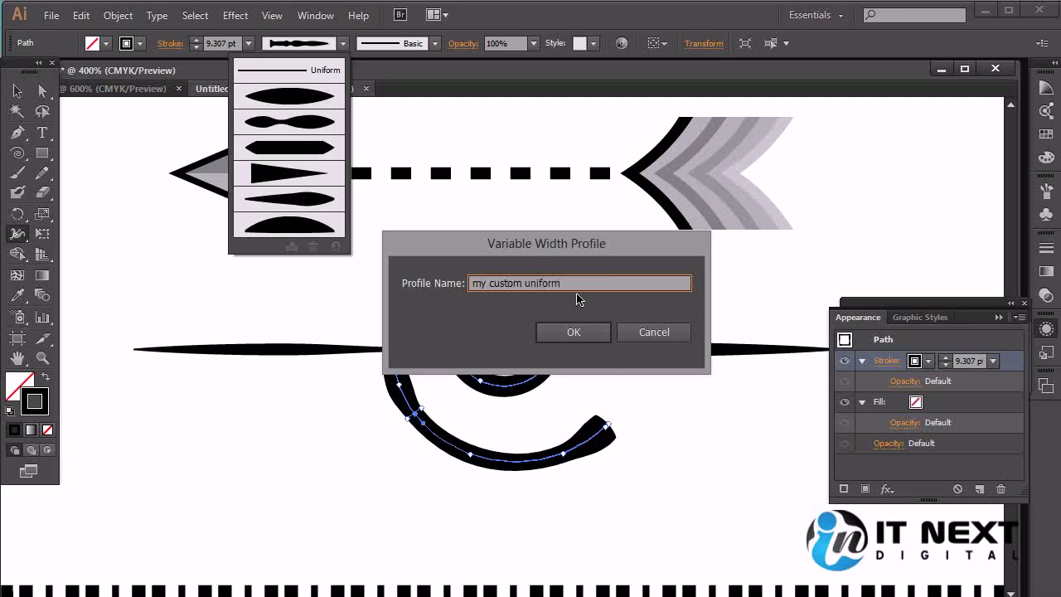
pyautogui.click(555, 330)
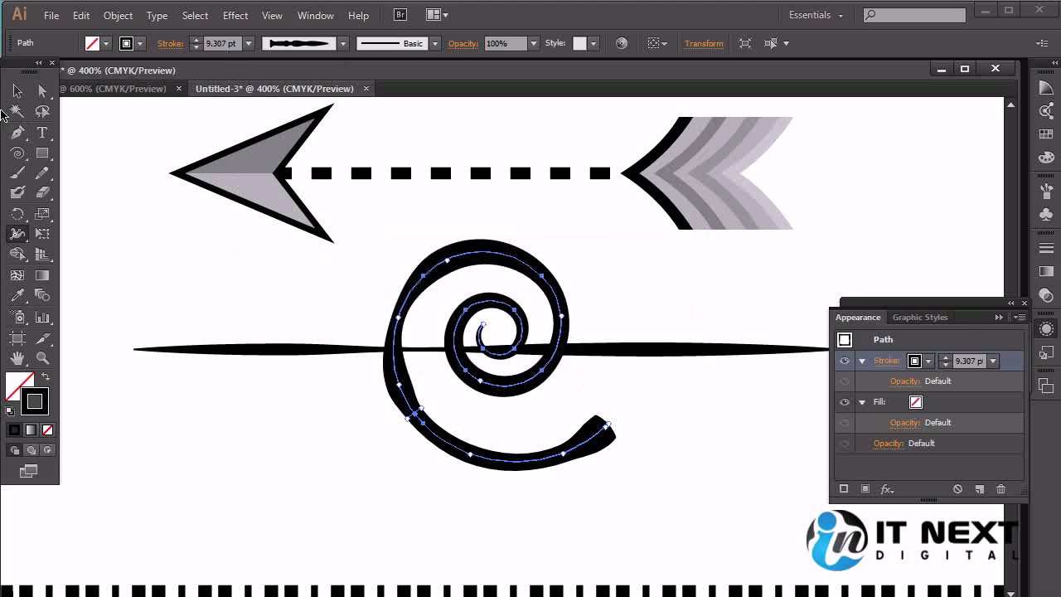
# Step: Move the spiral up over the arrowhead and draw an arc in the empty area below the horizontal line
pyautogui.click(16, 91)
pyautogui.moveTo(402, 344); pyautogui.dragTo(245, 239)
pyautogui.click(17, 152)
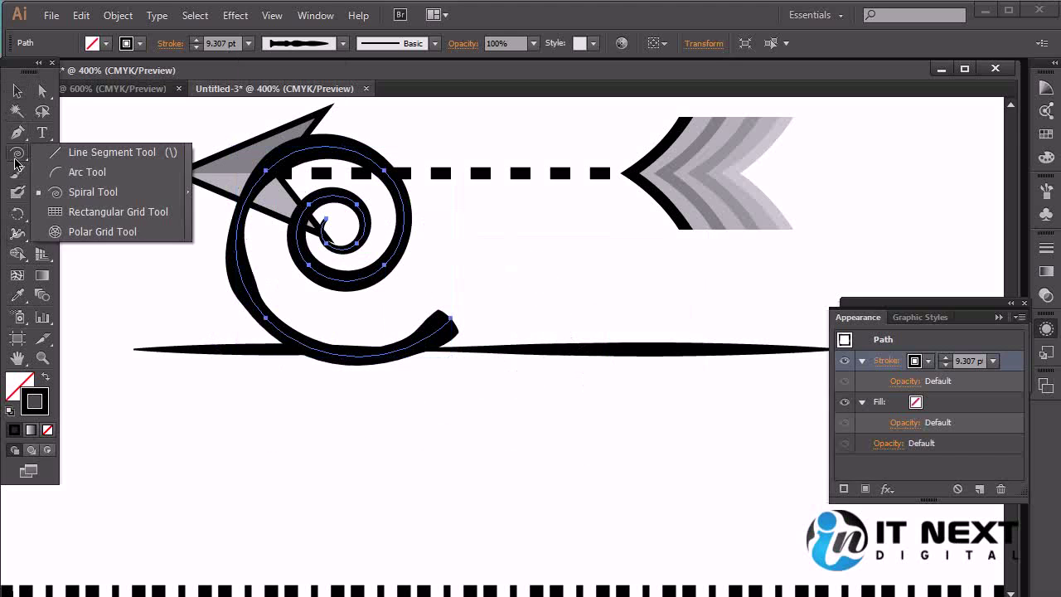
pyautogui.click(107, 169)
pyautogui.moveTo(354, 418); pyautogui.dragTo(452, 450)
# Step: Apply the saved "my custom uniform" width profile to the arc and set its stroke weight to 7 pt
pyautogui.click(342, 44)
pyautogui.scroll(-3, 345, 191)
pyautogui.click(289, 233)
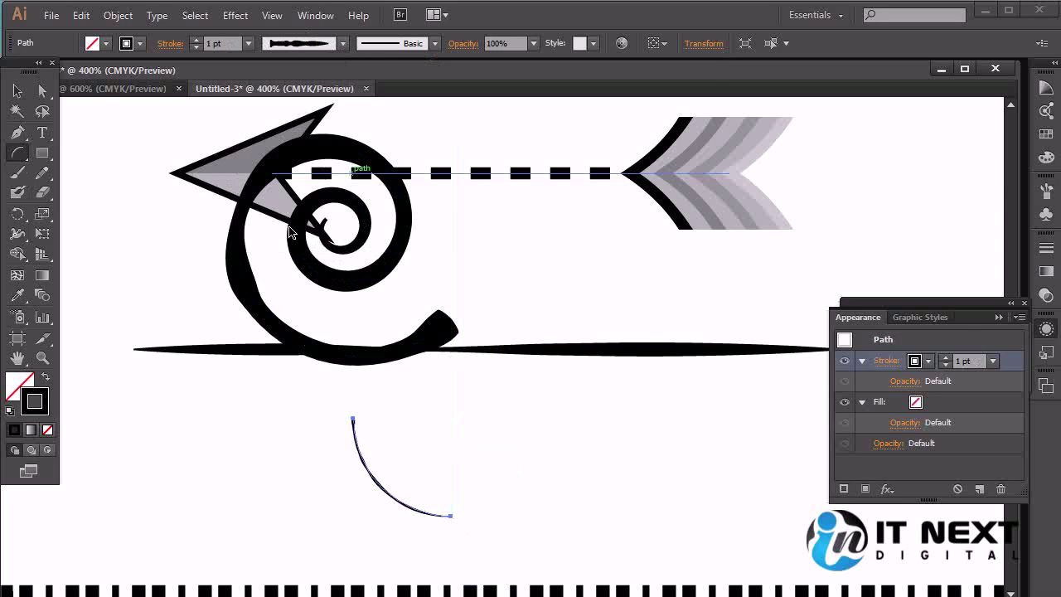
pyautogui.click(17, 110)
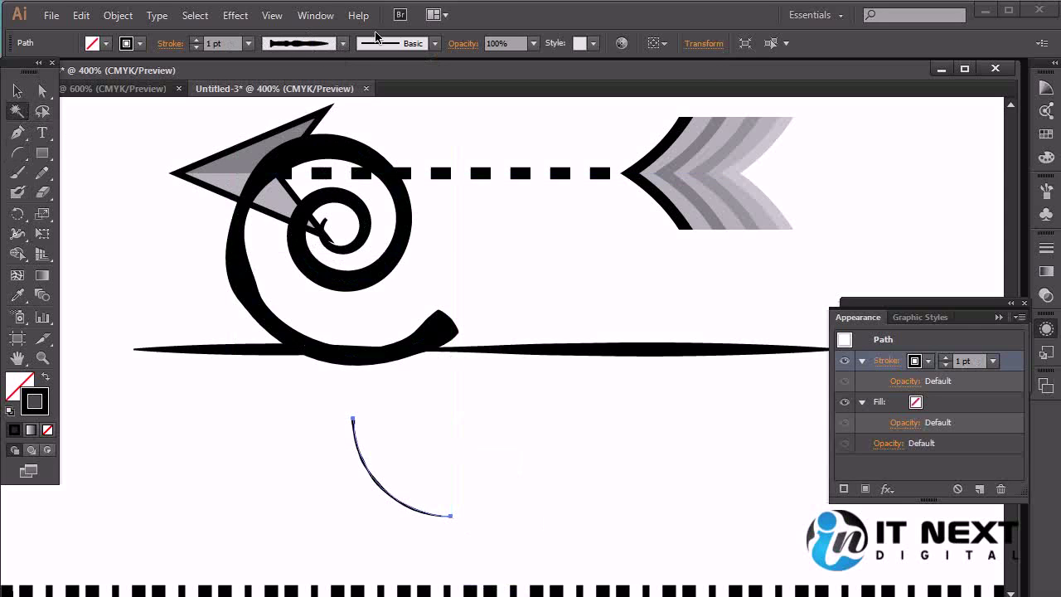
pyautogui.click(247, 43)
pyautogui.click(258, 228)
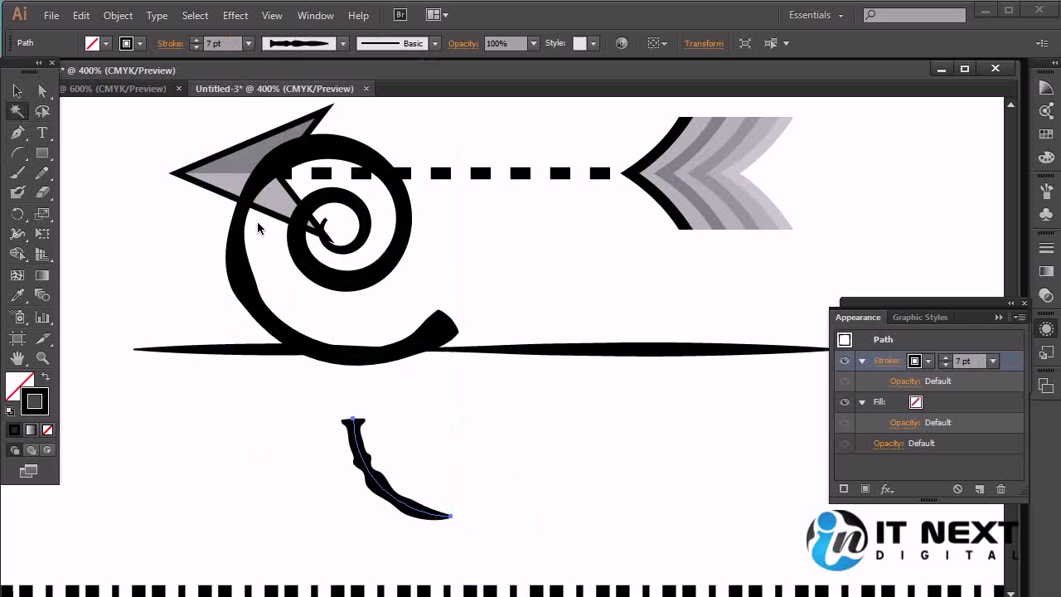
# Step: Replace the arc with a straight horizontal line below the spiral and set its stroke weight to 5 pt
pyautogui.click(17, 90)
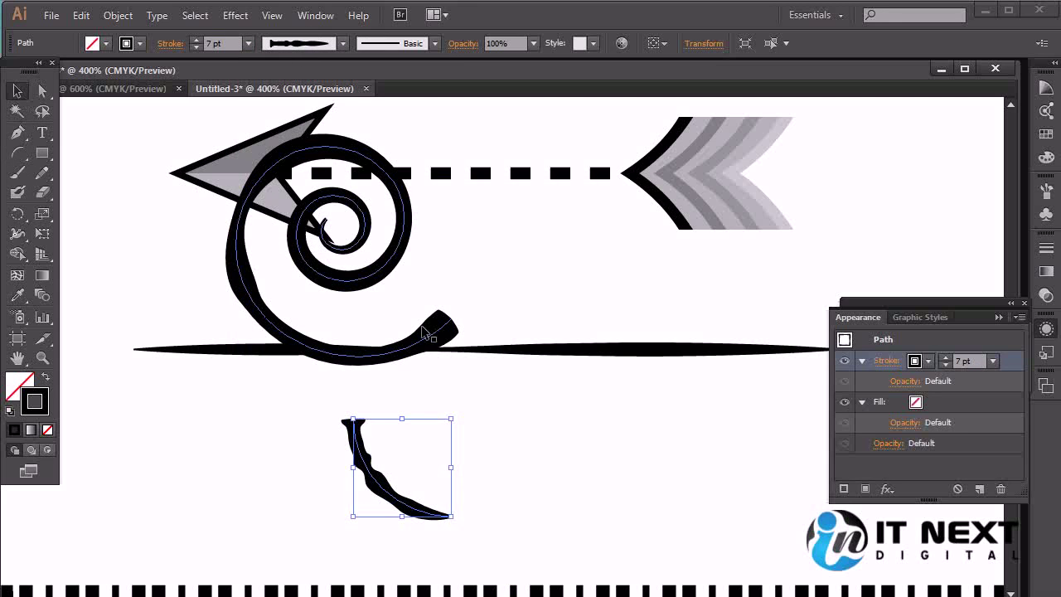
pyautogui.press('Delete')
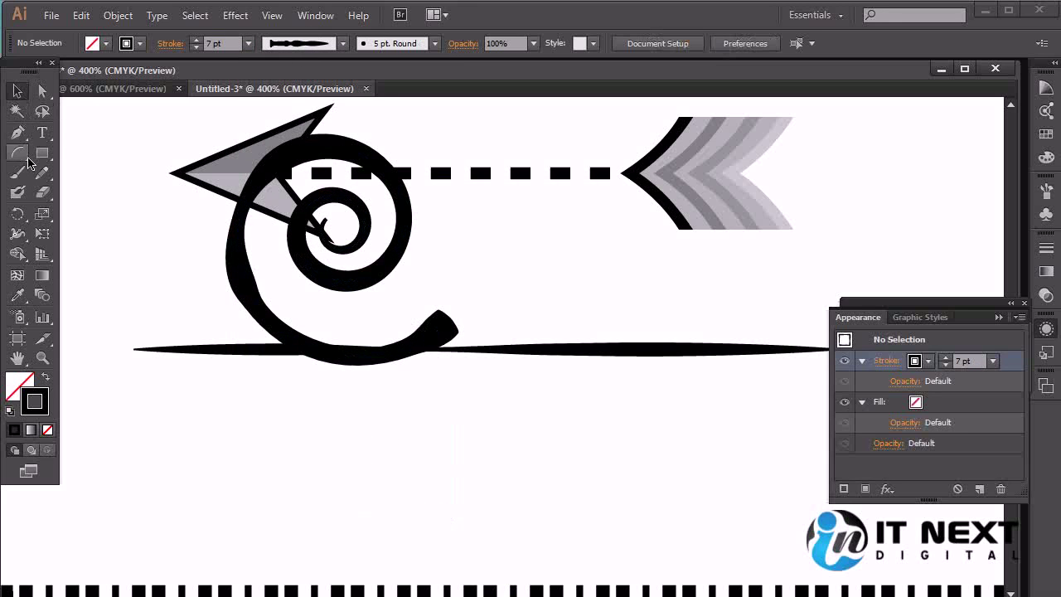
pyautogui.moveTo(17, 152); pyautogui.dragTo(66, 157)
pyautogui.moveTo(170, 451); pyautogui.dragTo(703, 451)
pyautogui.click(247, 43)
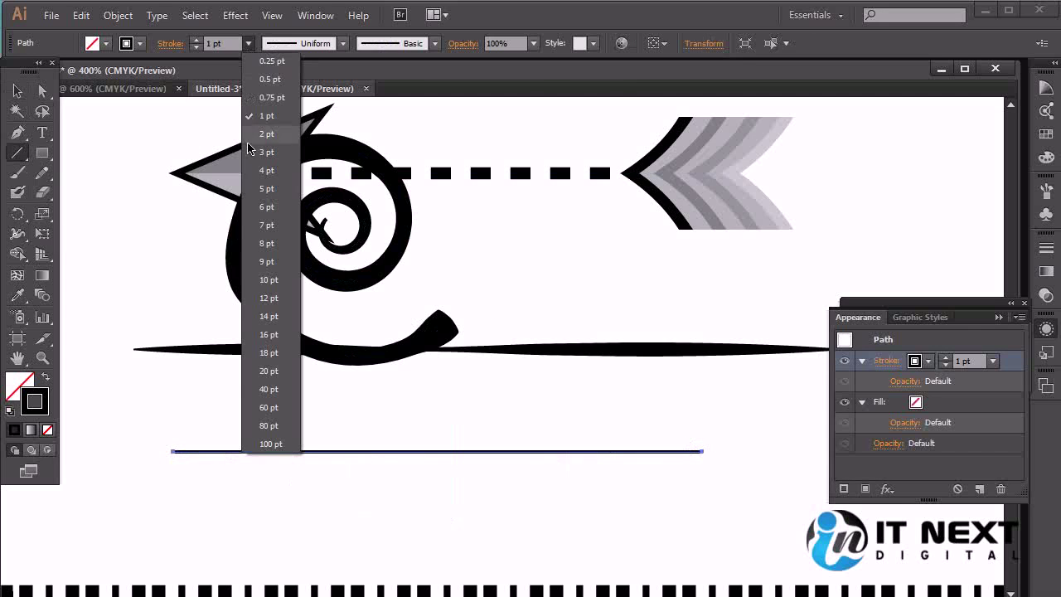
pyautogui.click(257, 207)
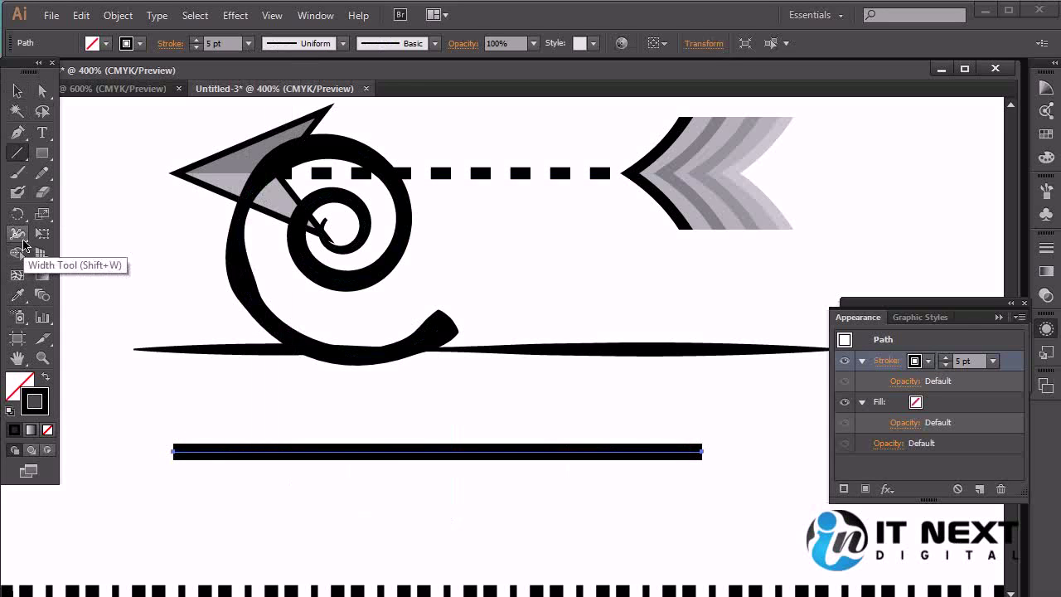
# Step: With the Width tool, swell the line to about 12 pt near its left end and about 13.5 pt a third of the way along
pyautogui.click(20, 236)
pyautogui.moveTo(217, 448); pyautogui.dragTo(220, 432)
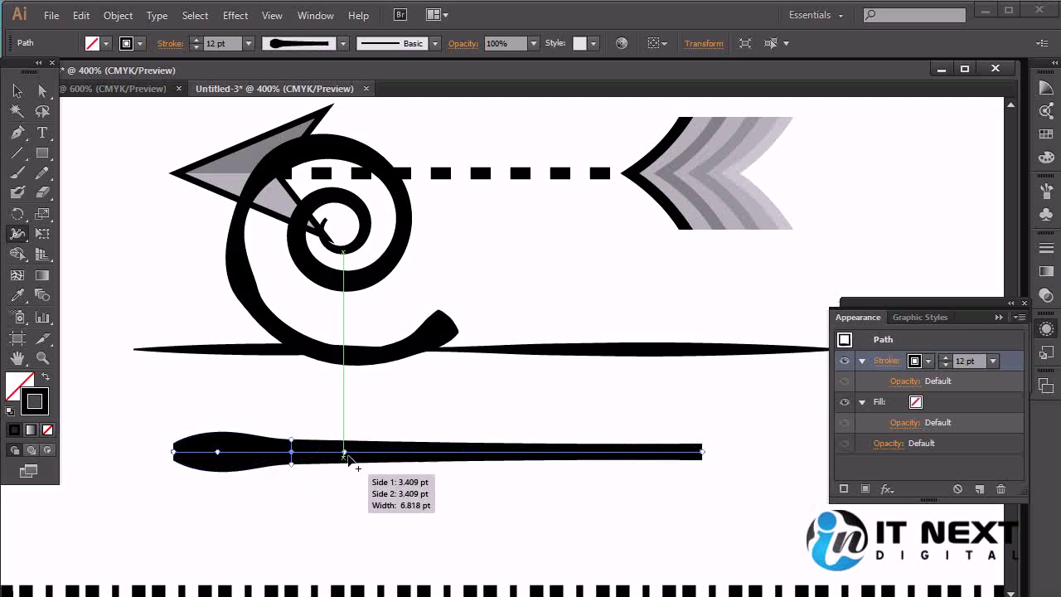
pyautogui.moveTo(346, 455); pyautogui.dragTo(349, 478)
pyautogui.moveTo(440, 452); pyautogui.dragTo(441, 446)
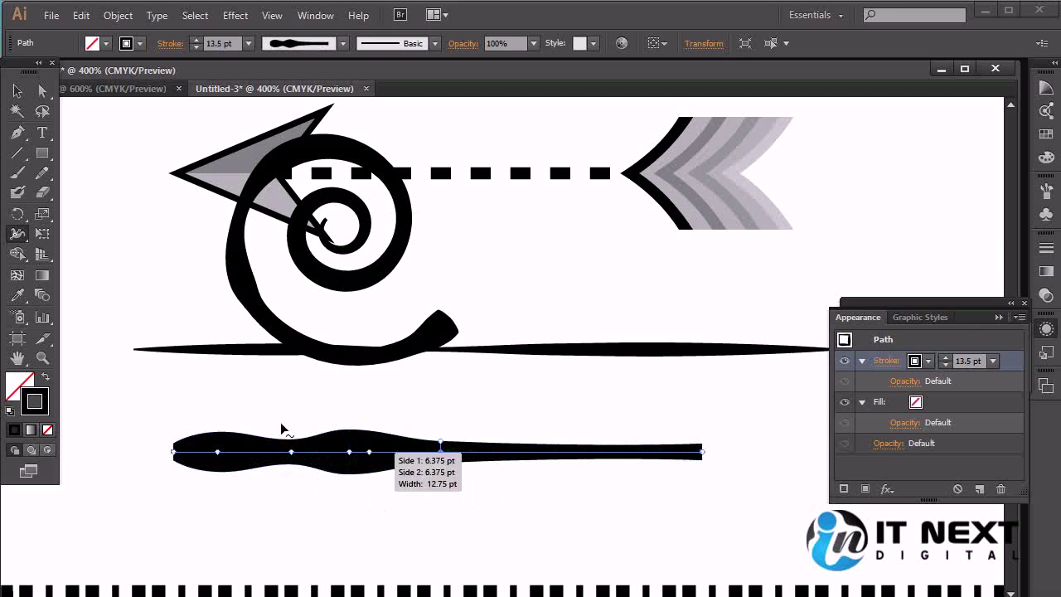
# Step: Taper the line's left end to a 0 pt wide tip with the Width tool, and deselect the line
pyautogui.click(175, 450)
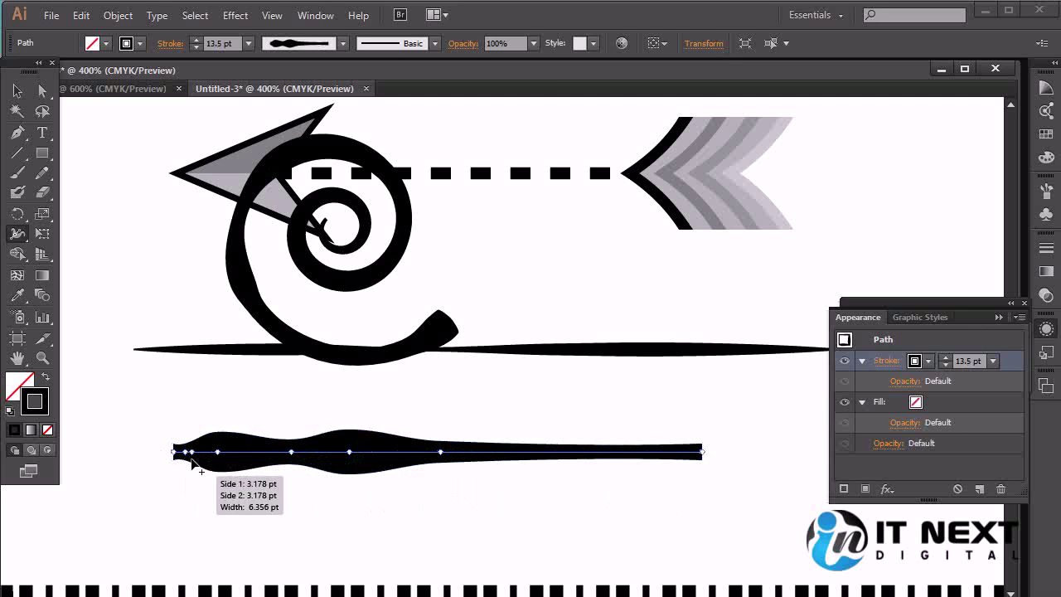
pyautogui.moveTo(176, 463); pyautogui.dragTo(177, 453)
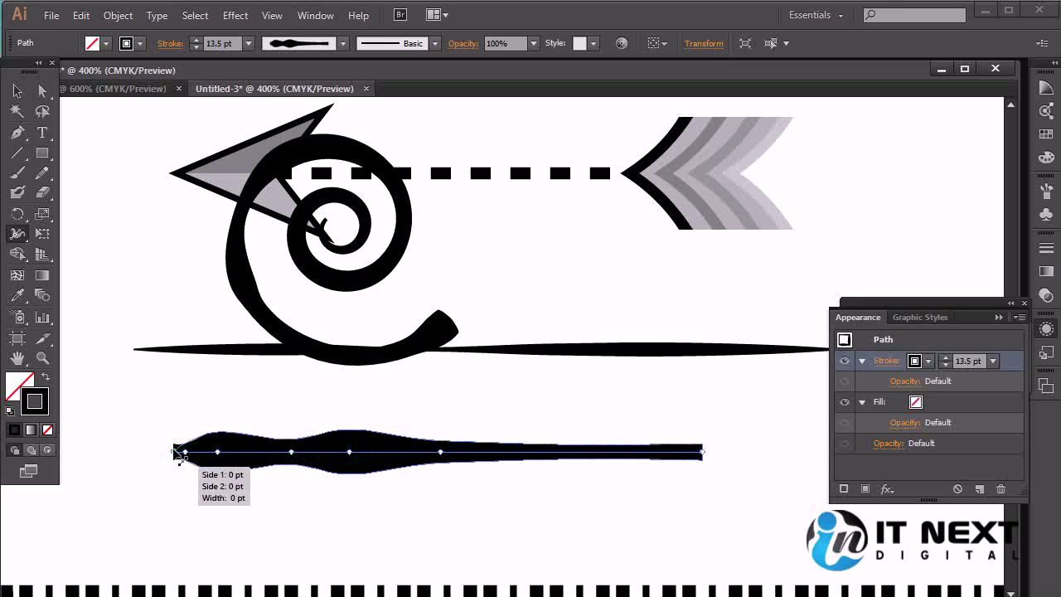
pyautogui.click(17, 110)
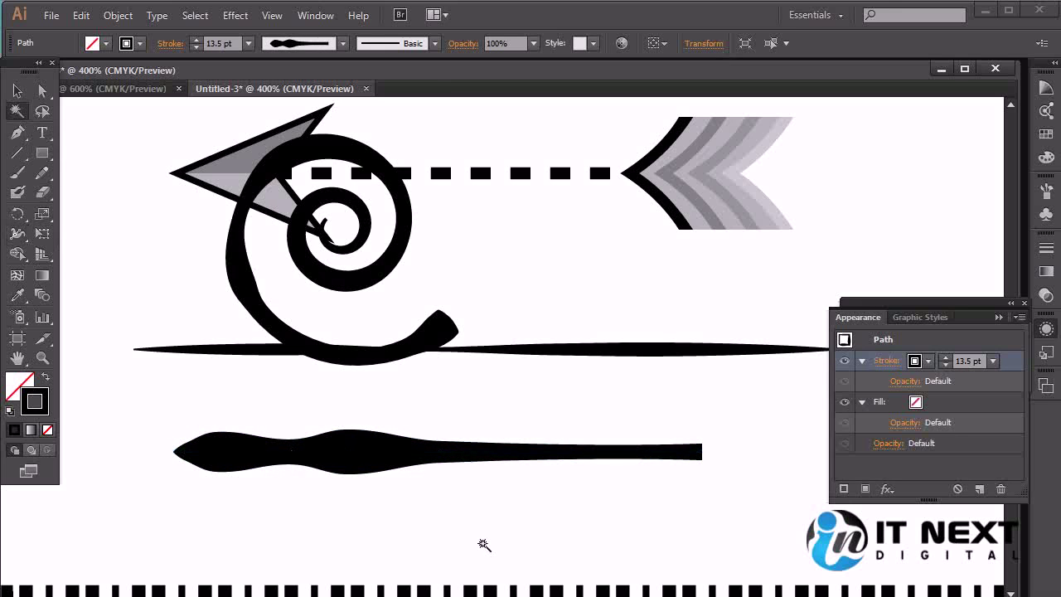
pyautogui.click(484, 544)
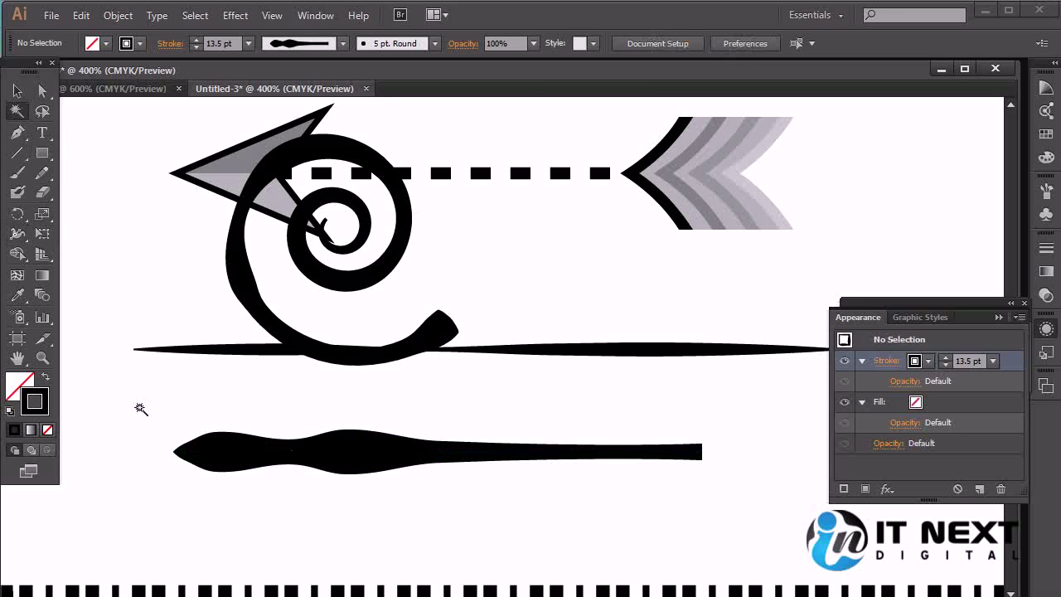
# Step: Slim down the line's second bulge with the Width tool, keeping the line selected
pyautogui.click(355, 456)
pyautogui.click(17, 234)
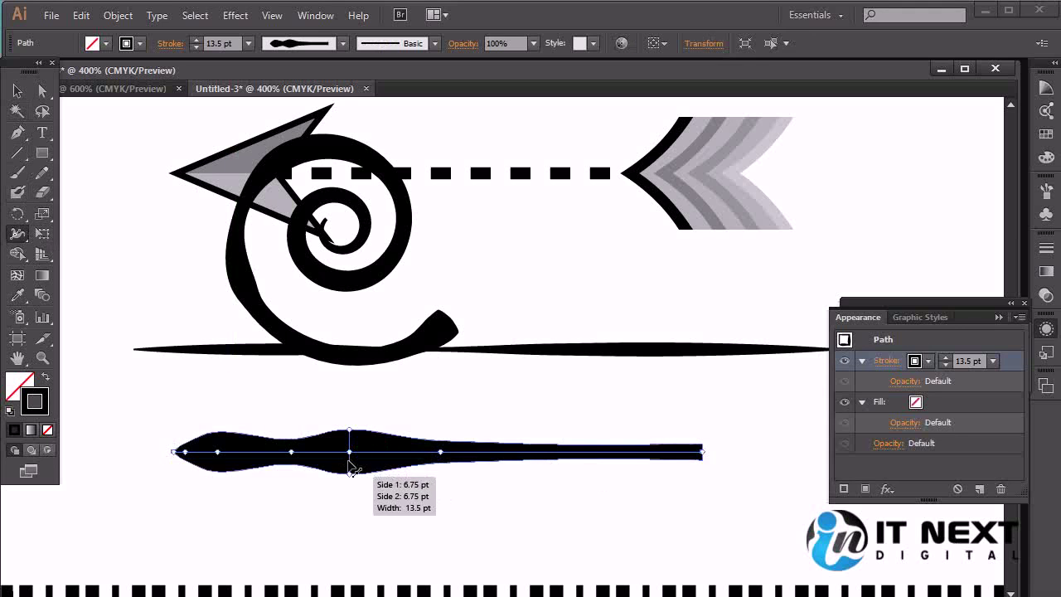
pyautogui.moveTo(349, 474); pyautogui.dragTo(357, 476)
pyautogui.click(16, 110)
pyautogui.click(17, 90)
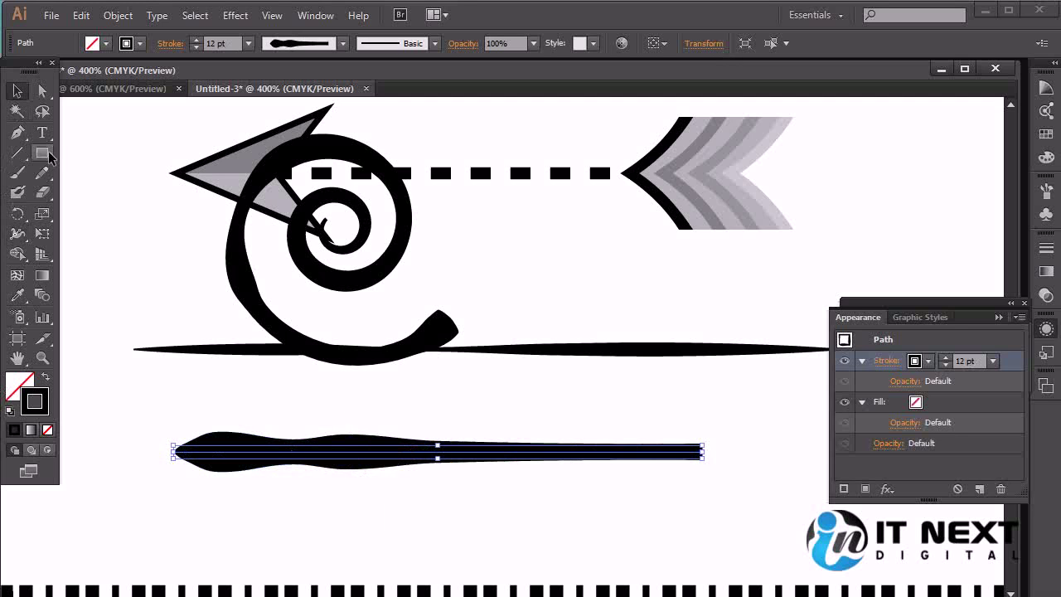
# Step: Save the line's stroke shape as a variable width profile named "Pen"
pyautogui.click(343, 44)
pyautogui.click(292, 246)
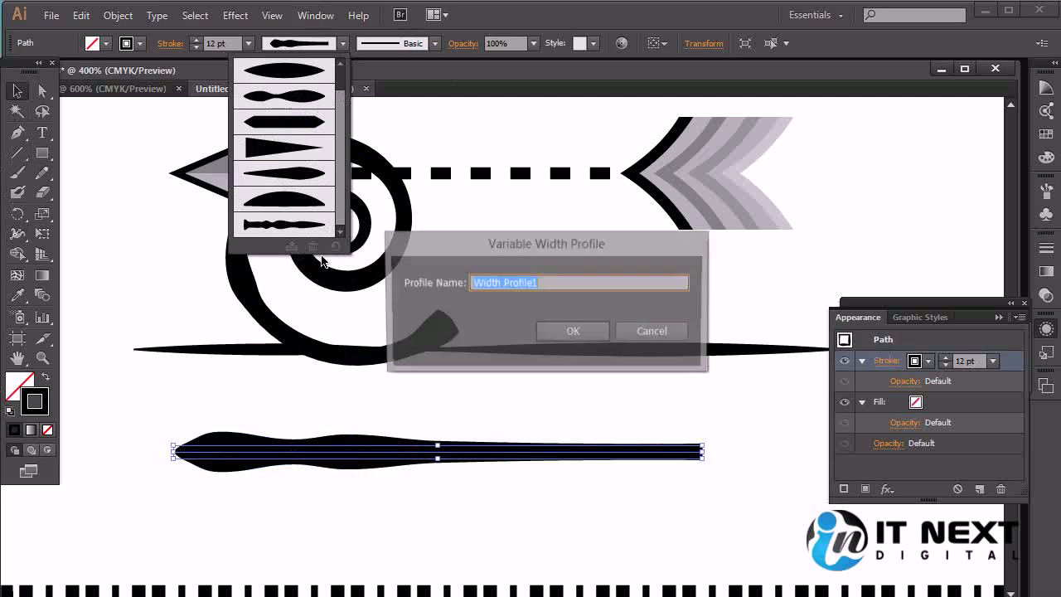
pyautogui.write('Pen')
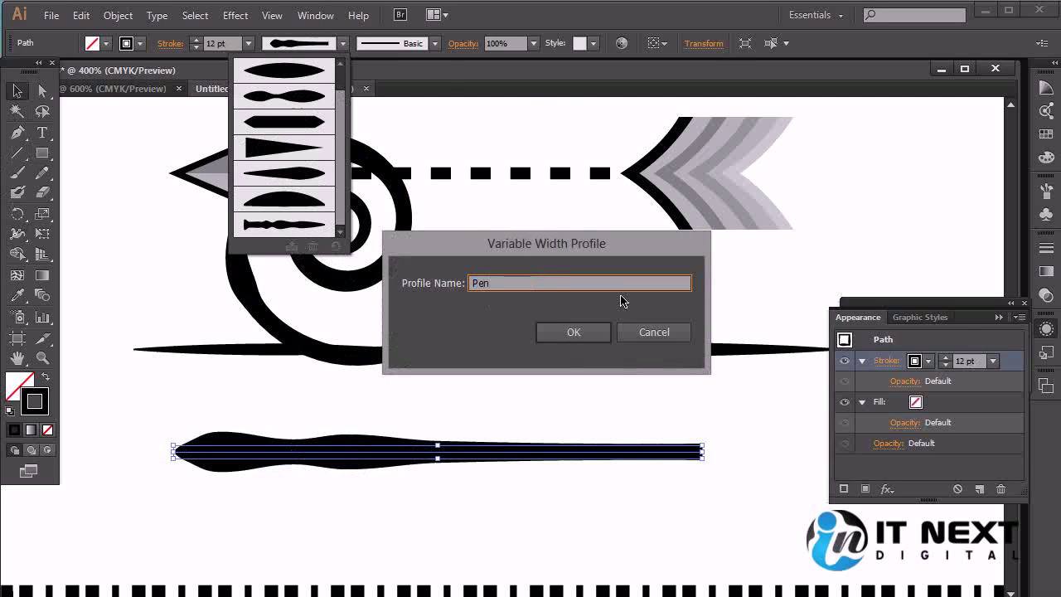
pyautogui.click(574, 332)
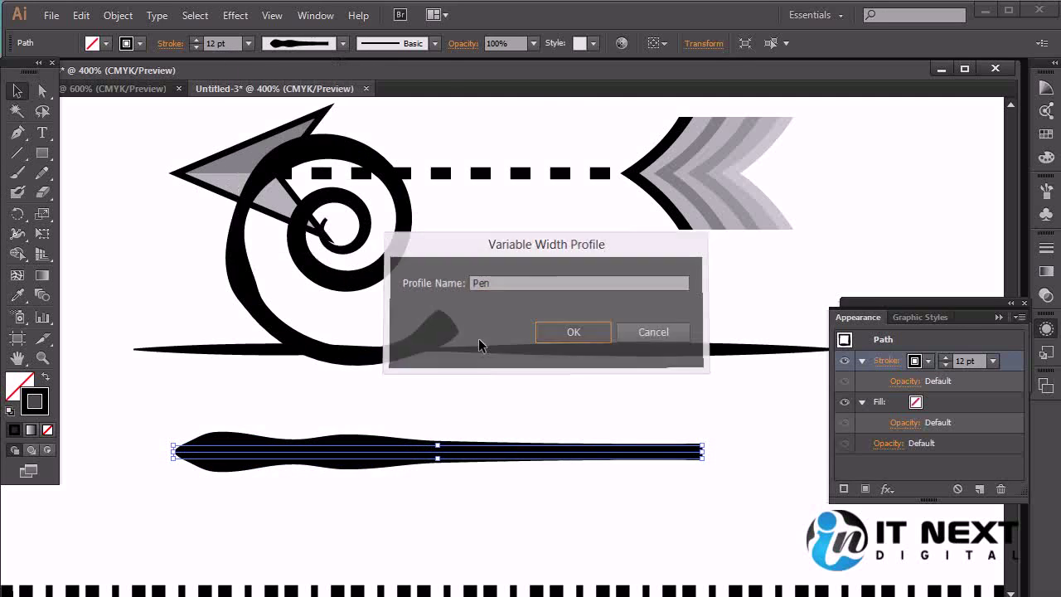
# Step: Replace the shaped line with a plain, shorter horizontal line below the spiral, and draw an arc to its right
pyautogui.press('Delete')
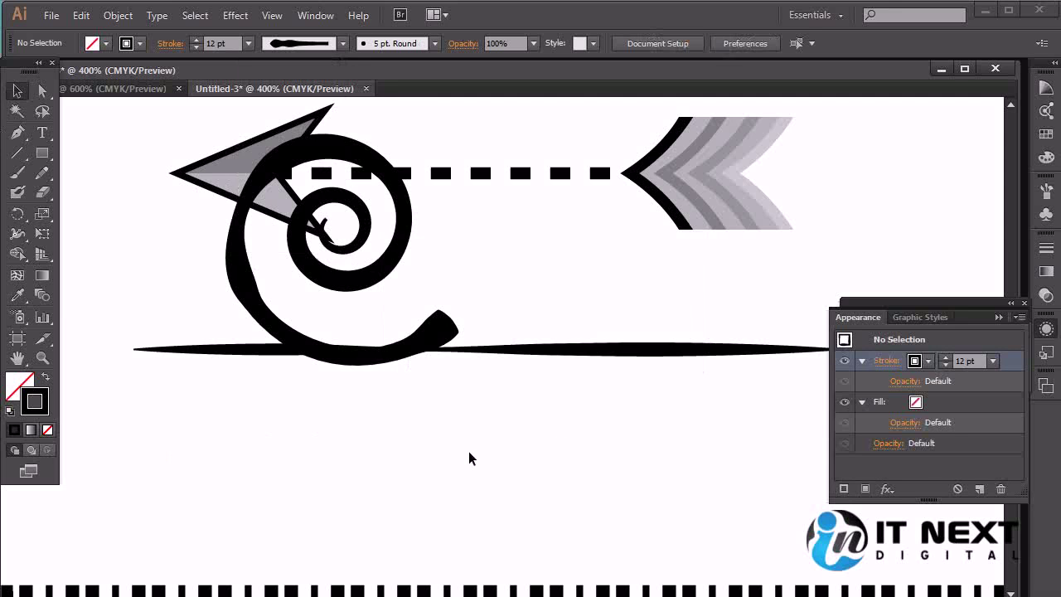
pyautogui.click(17, 153)
pyautogui.moveTo(134, 421); pyautogui.dragTo(536, 420)
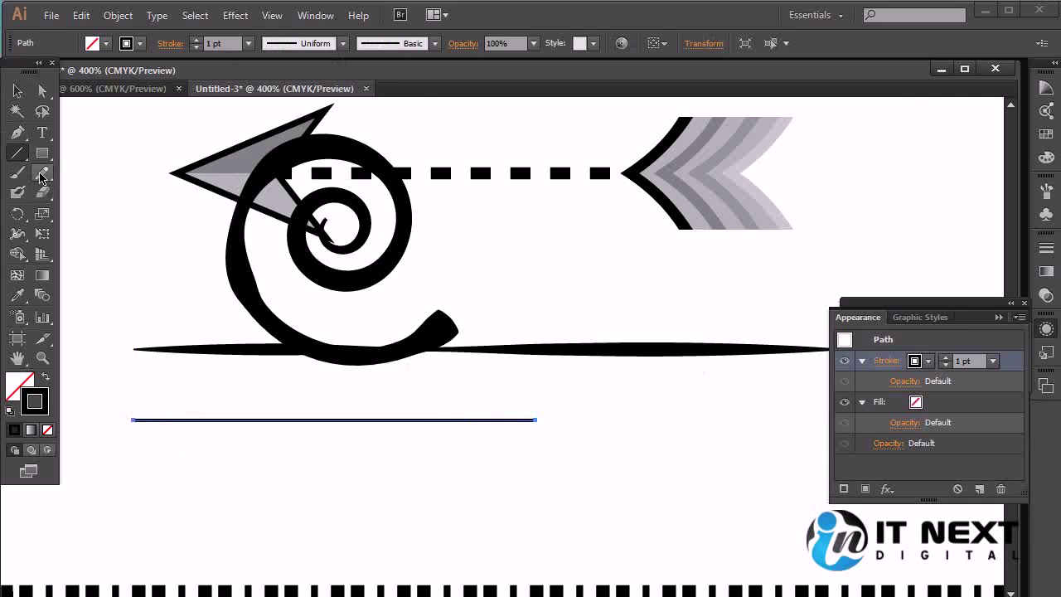
pyautogui.click(16, 152)
pyautogui.click(85, 171)
pyautogui.moveTo(638, 431); pyautogui.dragTo(729, 460)
# Step: Apply the saved "Pen" width profile to the arc, set its stroke weight to 5 pt and deselect it
pyautogui.click(320, 51)
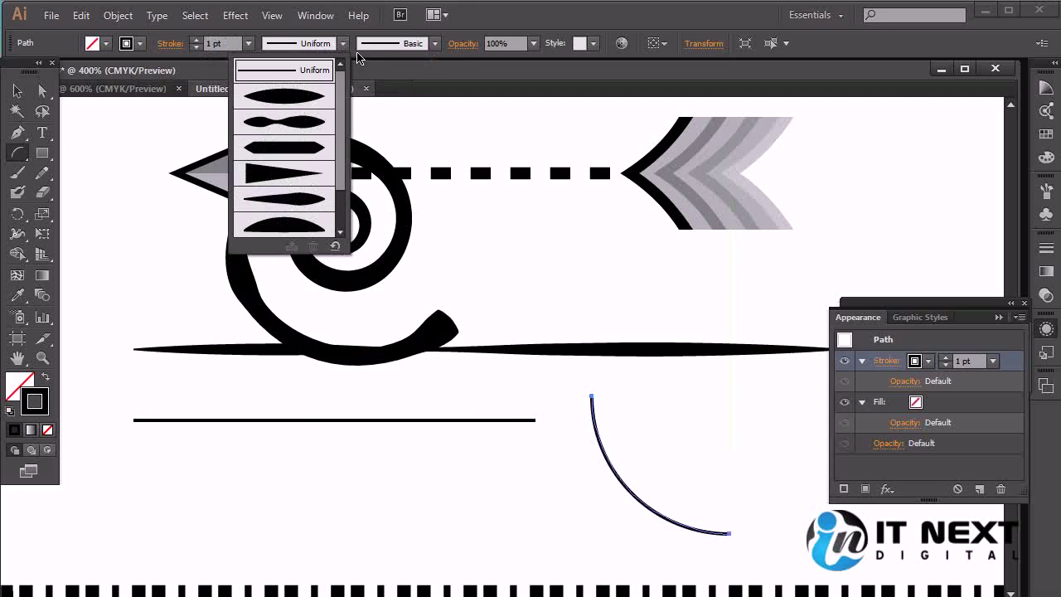
pyautogui.click(316, 232)
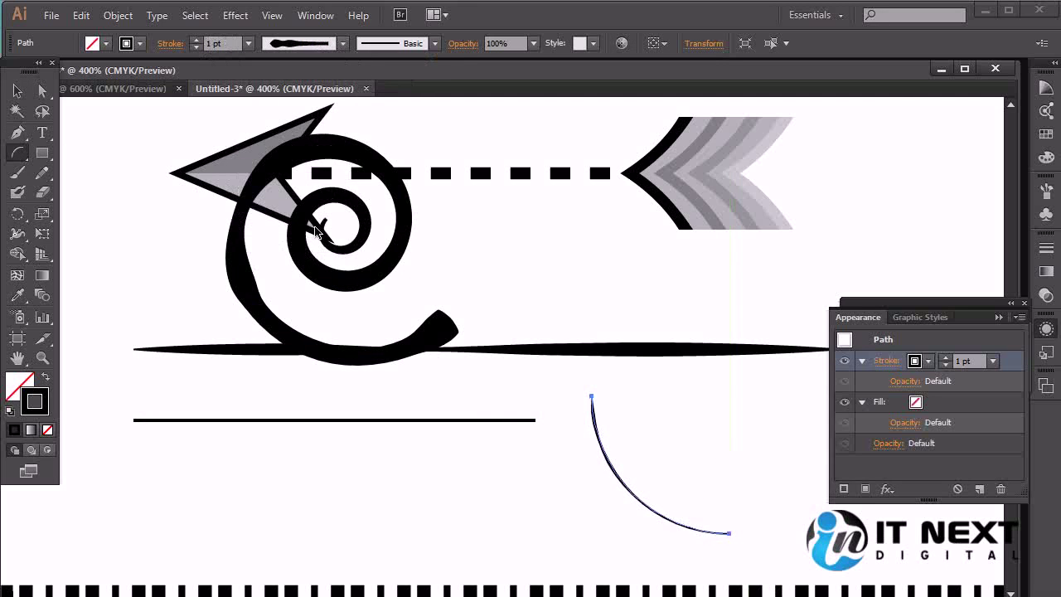
pyautogui.click(247, 44)
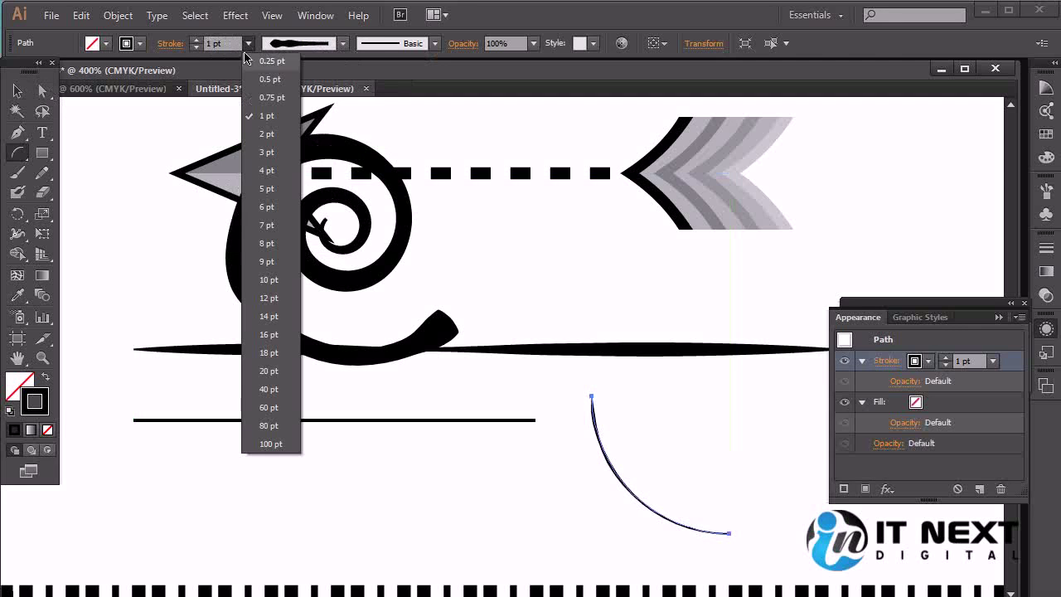
pyautogui.click(261, 194)
pyautogui.press('v')
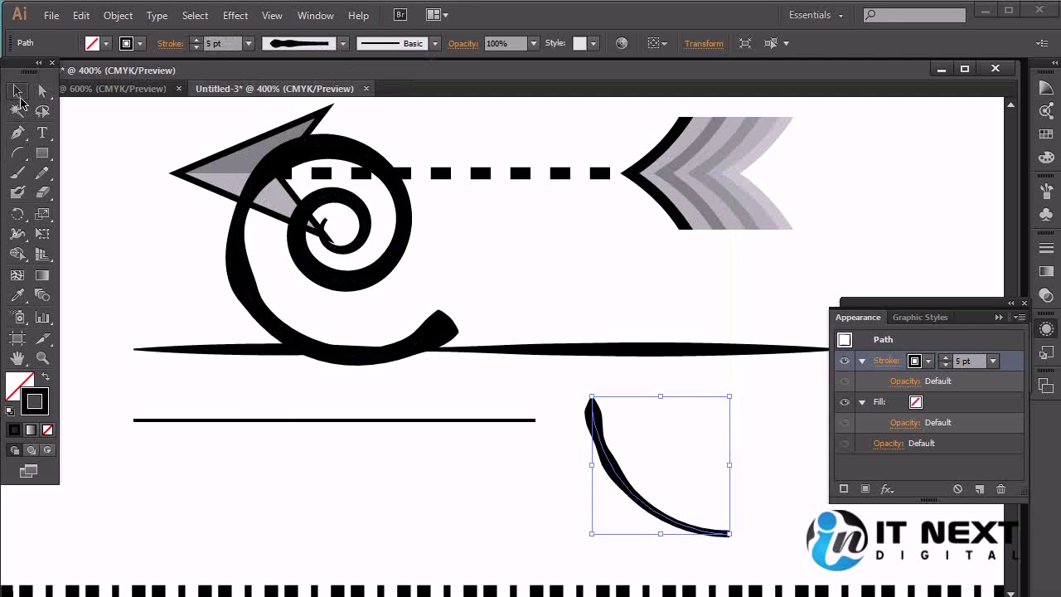
pyautogui.click(765, 407)
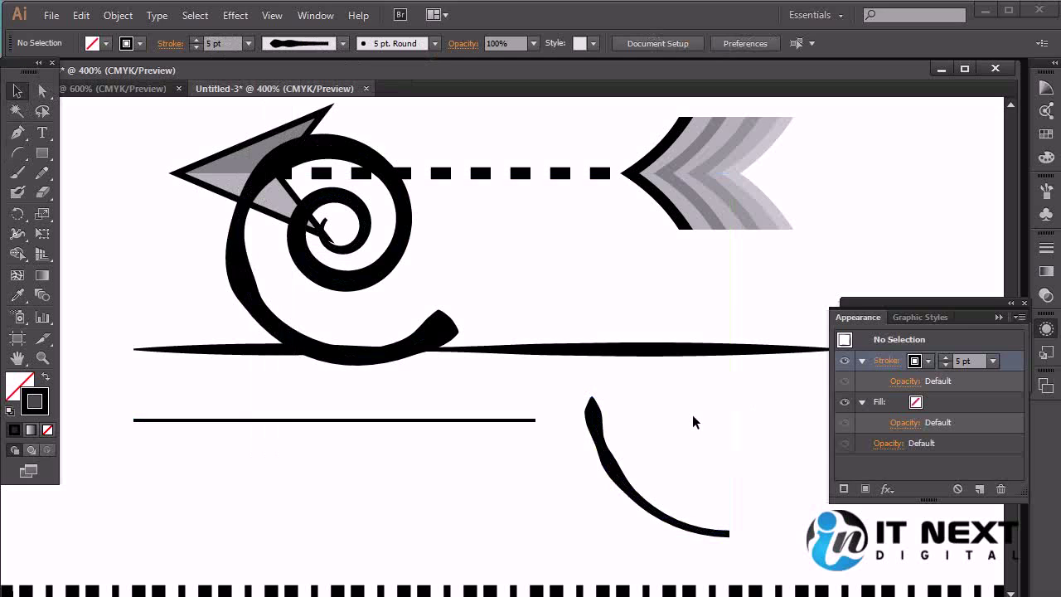
# Step: Set the new horizontal line's stroke weight to 5 pt and apply the saved "Pen" width profile to it
pyautogui.click(535, 420)
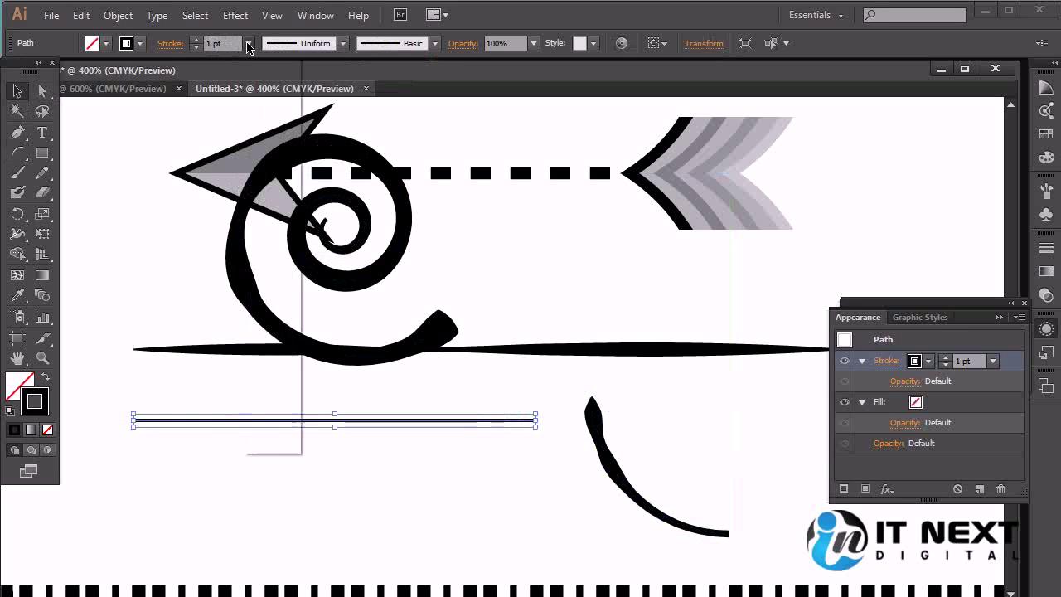
pyautogui.click(248, 43)
pyautogui.click(267, 188)
pyautogui.click(343, 43)
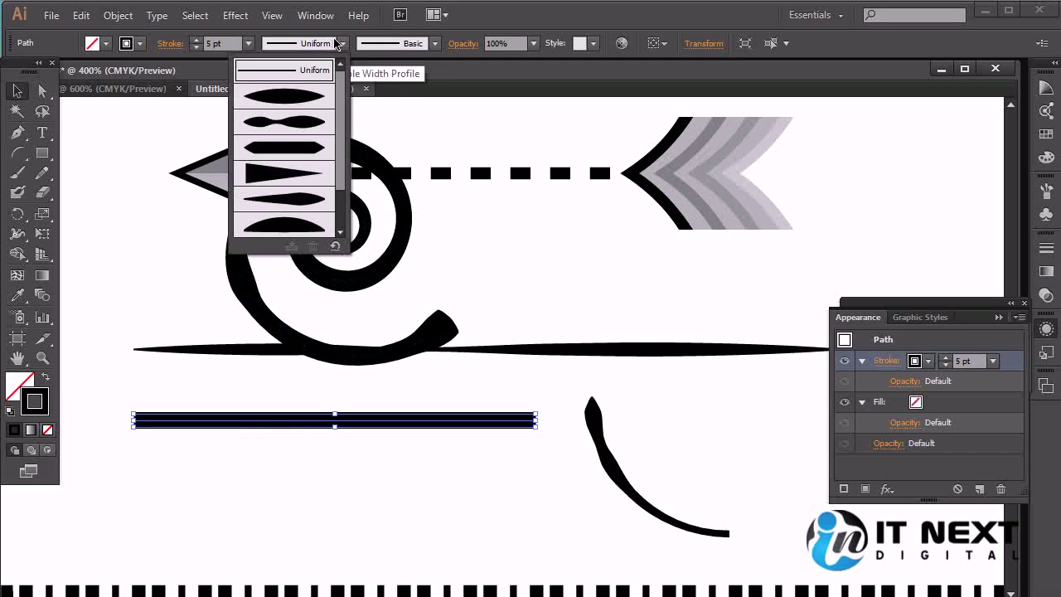
pyautogui.scroll(-3, 328, 161)
pyautogui.click(285, 199)
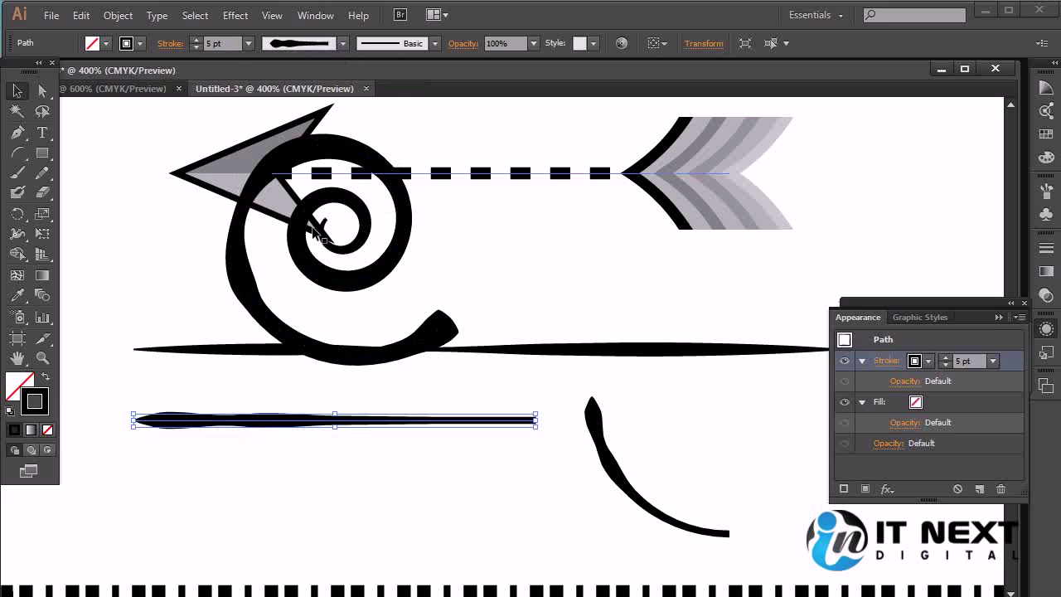
pyautogui.click(429, 491)
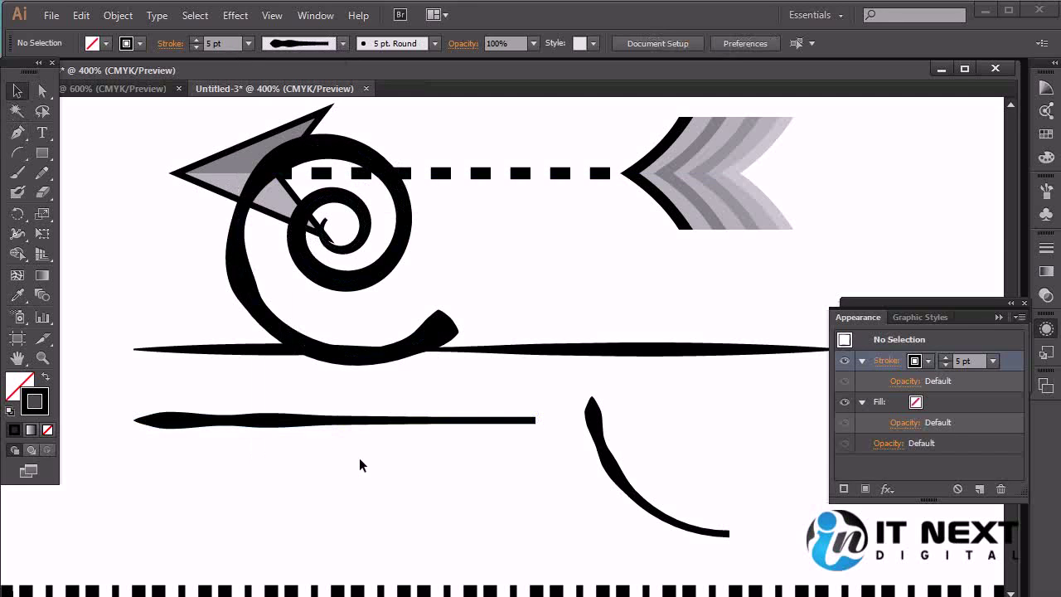
# Step: Change the horizontal line's width profile to the triangular one that tapers to a point at the right end
pyautogui.click(317, 421)
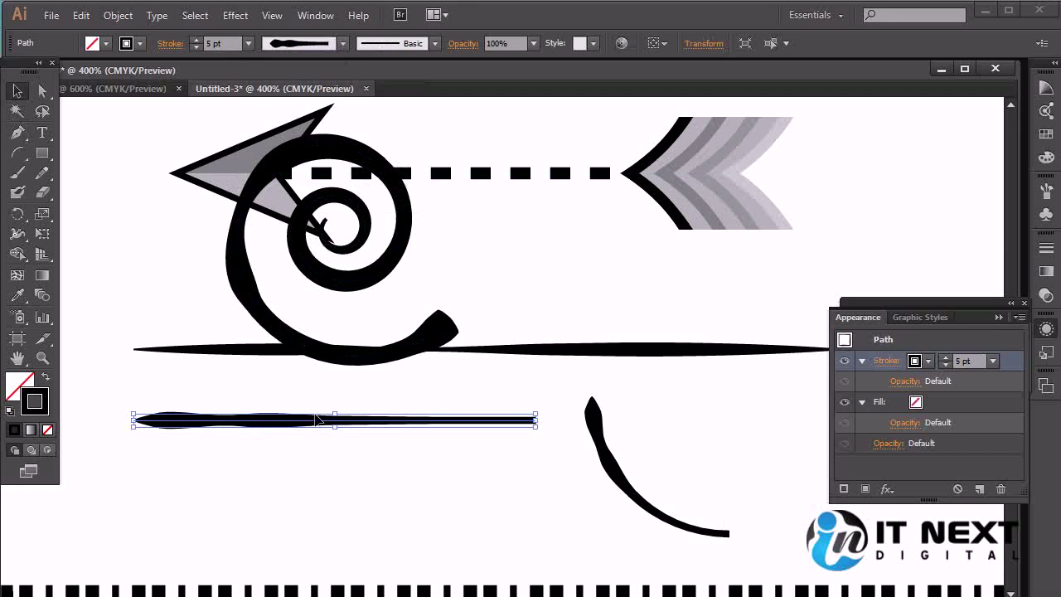
pyautogui.click(343, 43)
pyautogui.click(308, 124)
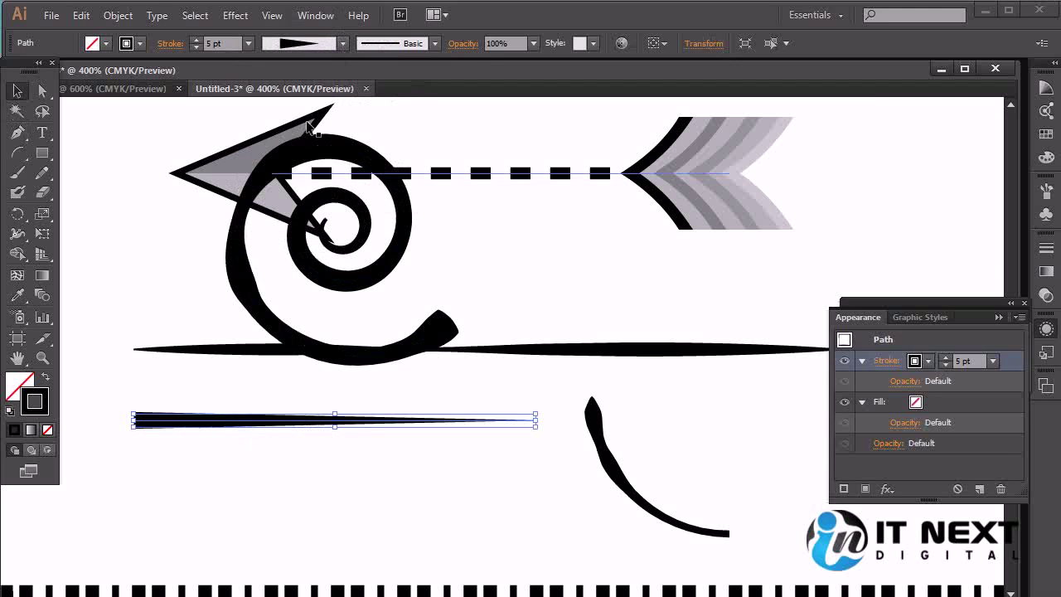
# Step: Examine the available width profiles and the enlarged list of brush definitions for the line, and deselect everything
pyautogui.click(343, 43)
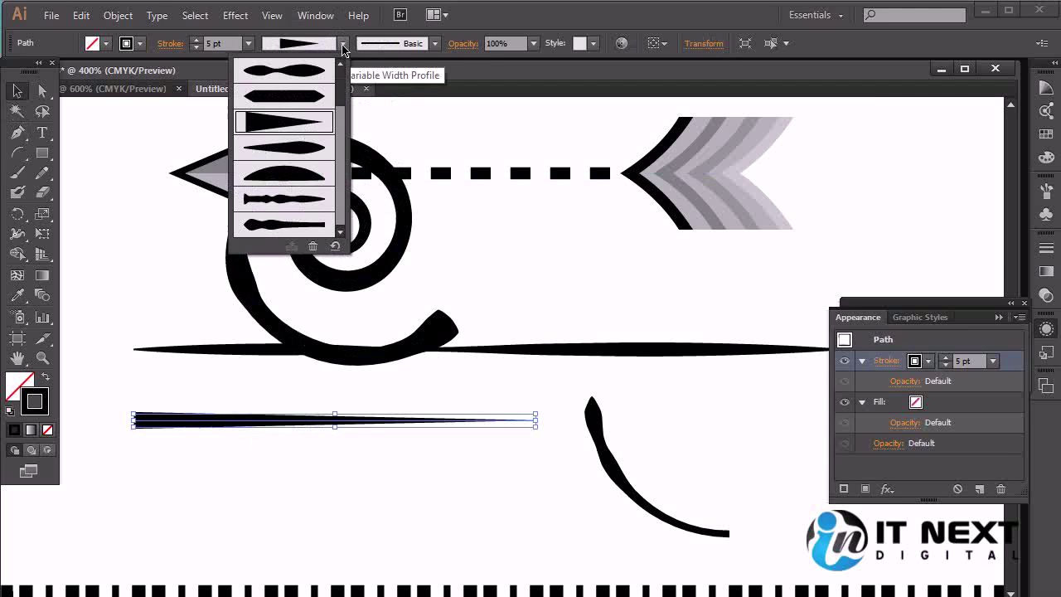
pyautogui.click(432, 44)
pyautogui.click(432, 44)
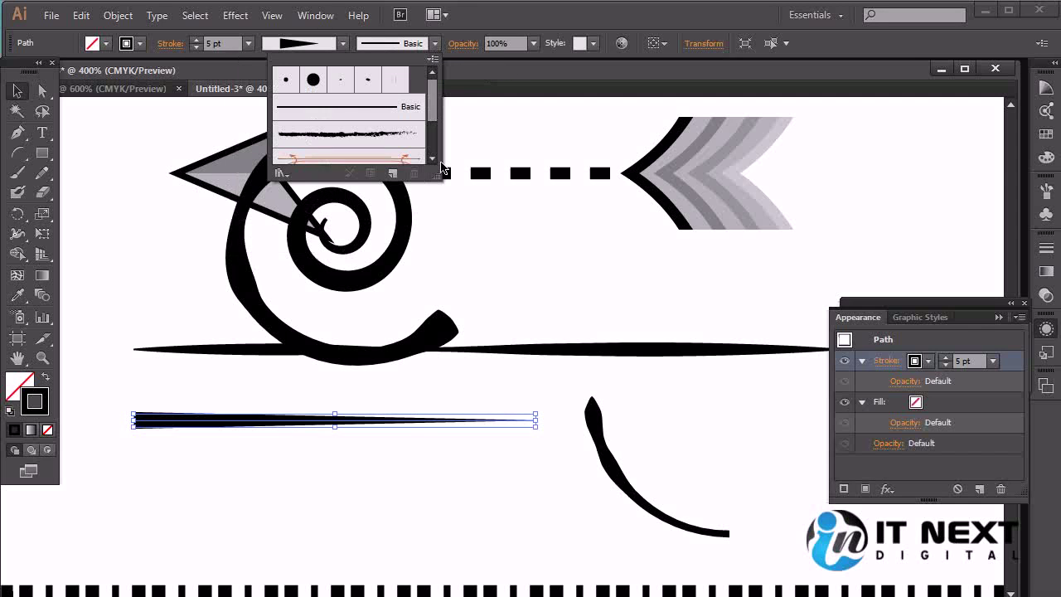
pyautogui.moveTo(439, 174)
pyautogui.mouseDown()
pyautogui.moveTo(444, 336)
pyautogui.moveTo(443, 282)
pyautogui.mouseUp()
pyautogui.click(17, 90)
pyautogui.click(512, 266)
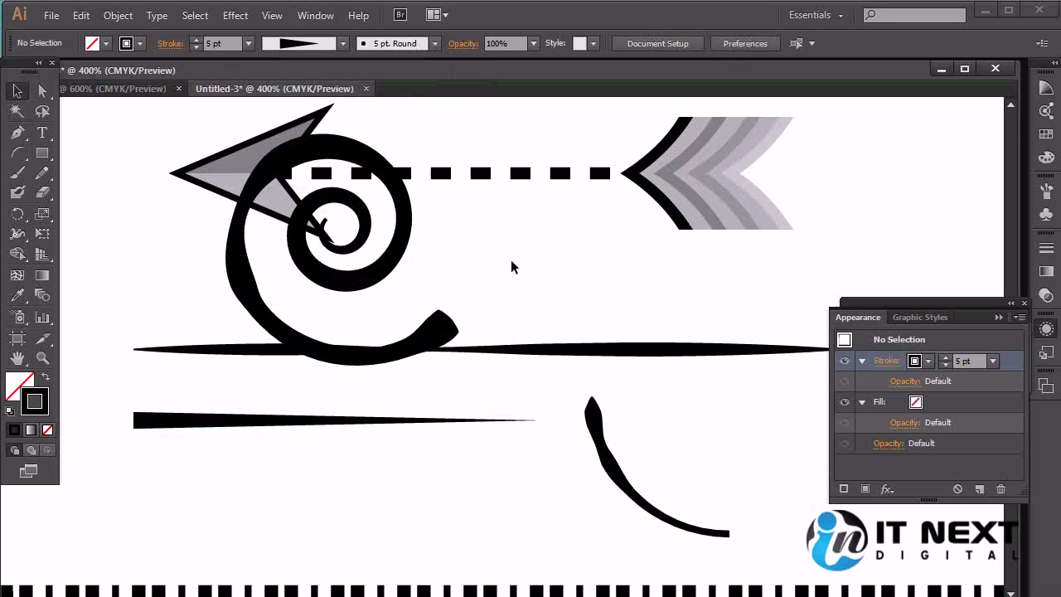